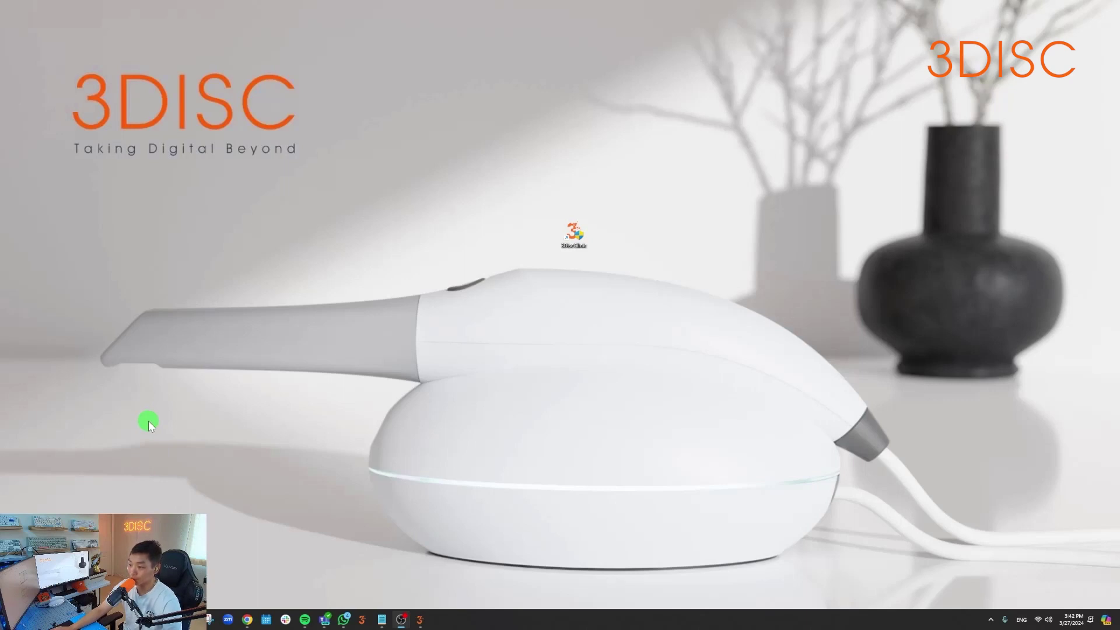
# - Launch 3DiscClinic from its desktop shortcut and sign in with the clinic user account
pyautogui.moveTo(523, 207); pyautogui.dragTo(618, 275)
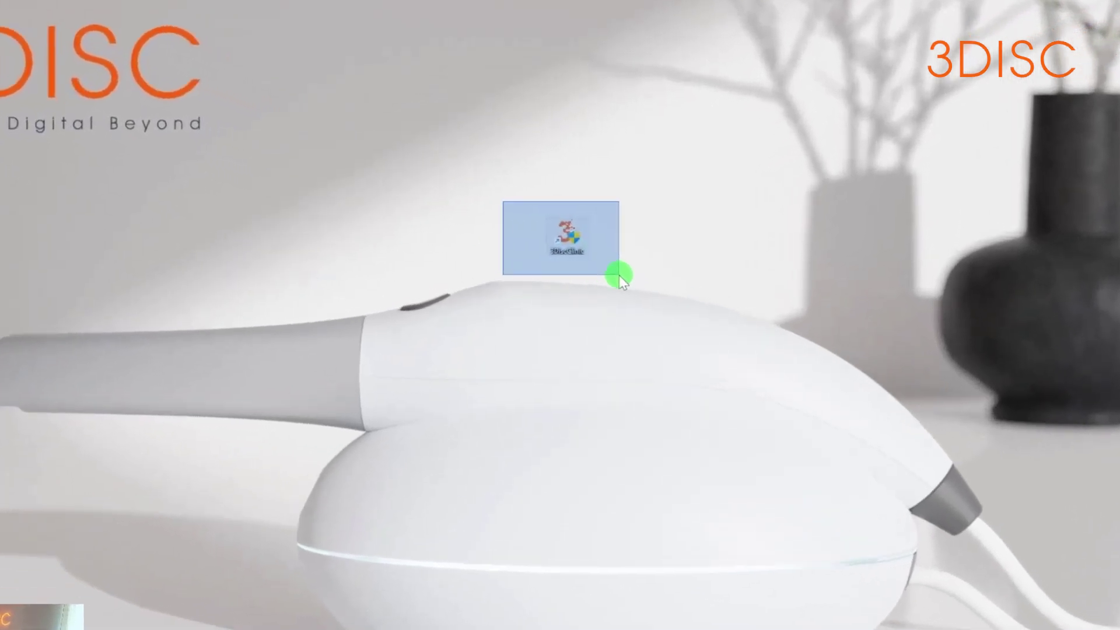
pyautogui.moveTo(513, 189); pyautogui.dragTo(632, 273)
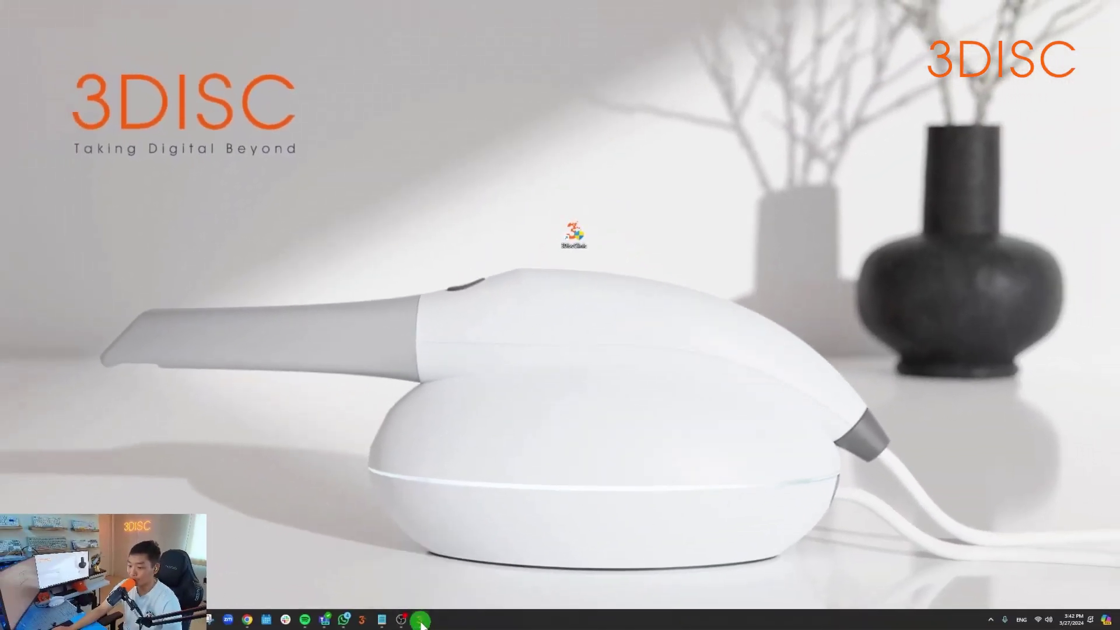
pyautogui.click(420, 620)
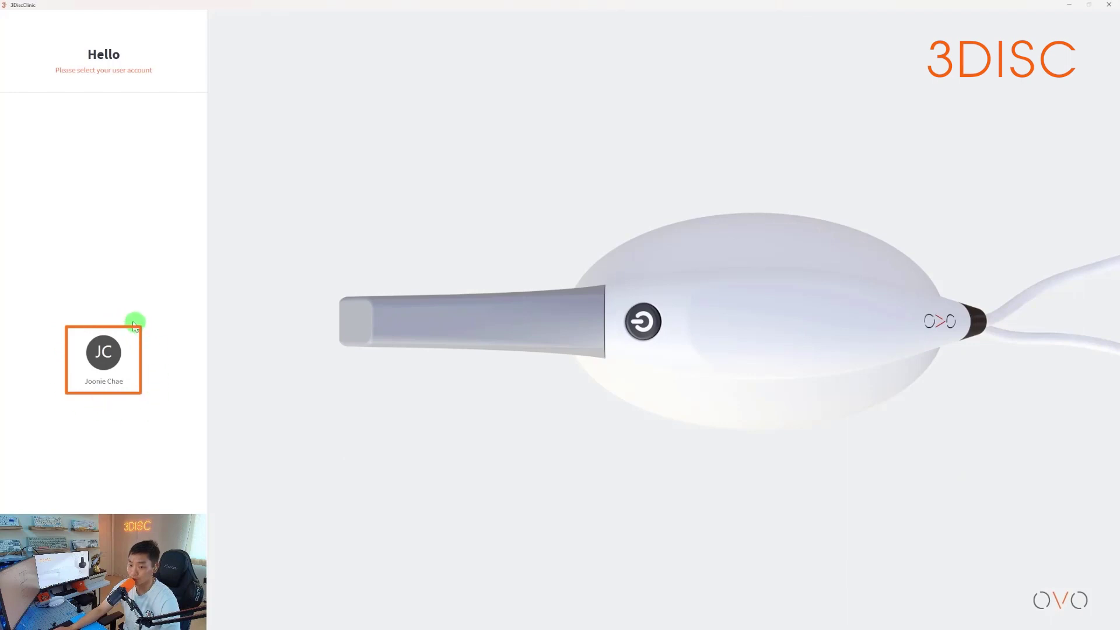
pyautogui.click(103, 359)
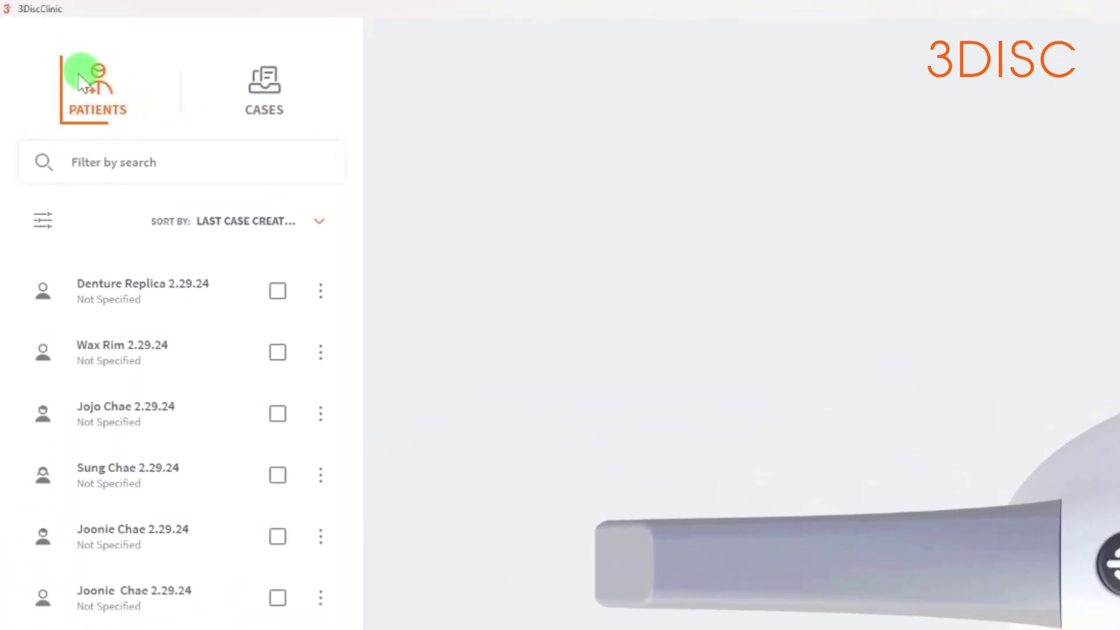
# - Search the patient list for 'joo', then bring up the patient Filters dialog
pyautogui.click(151, 164)
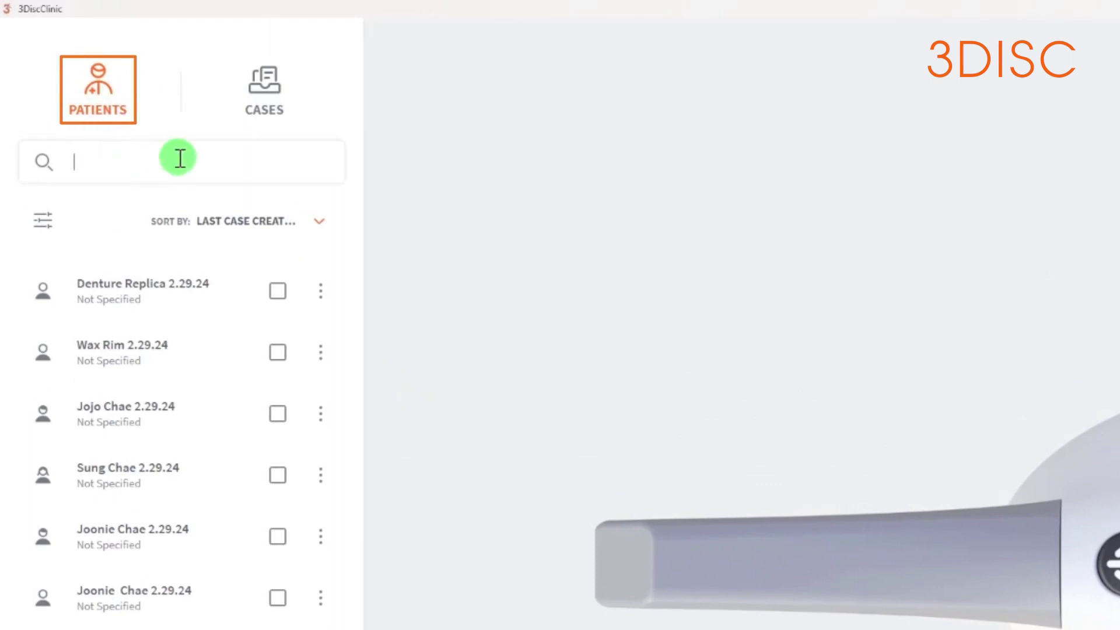
pyautogui.write('joo')
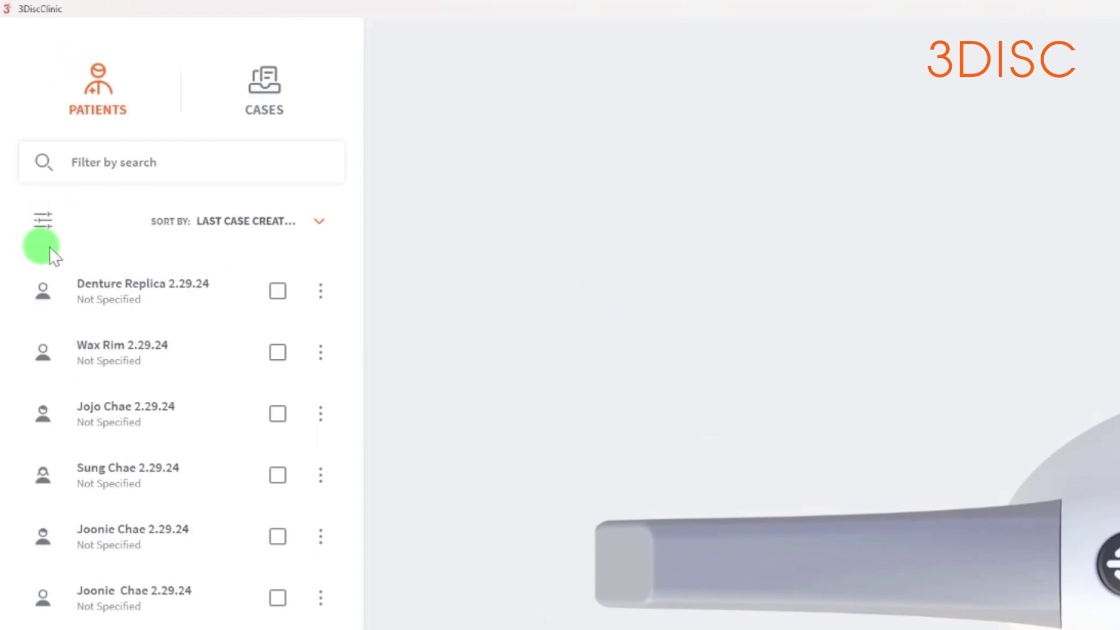
pyautogui.click(29, 227)
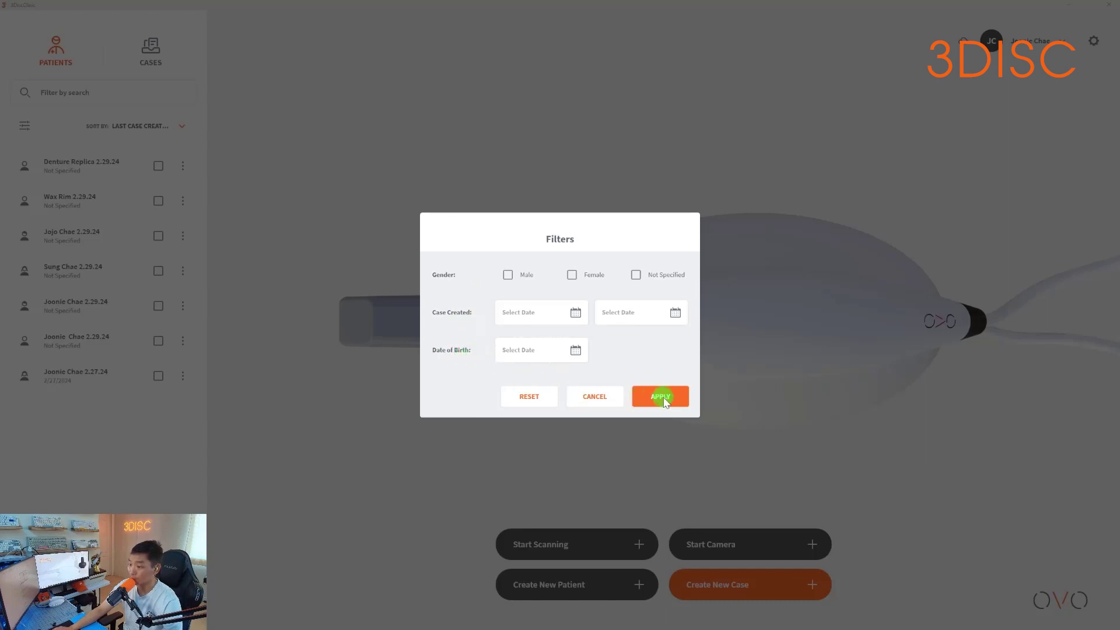
# - Cancel the Filters dialog unapplied and sort the patient list by Name
pyautogui.click(608, 401)
pyautogui.click(144, 127)
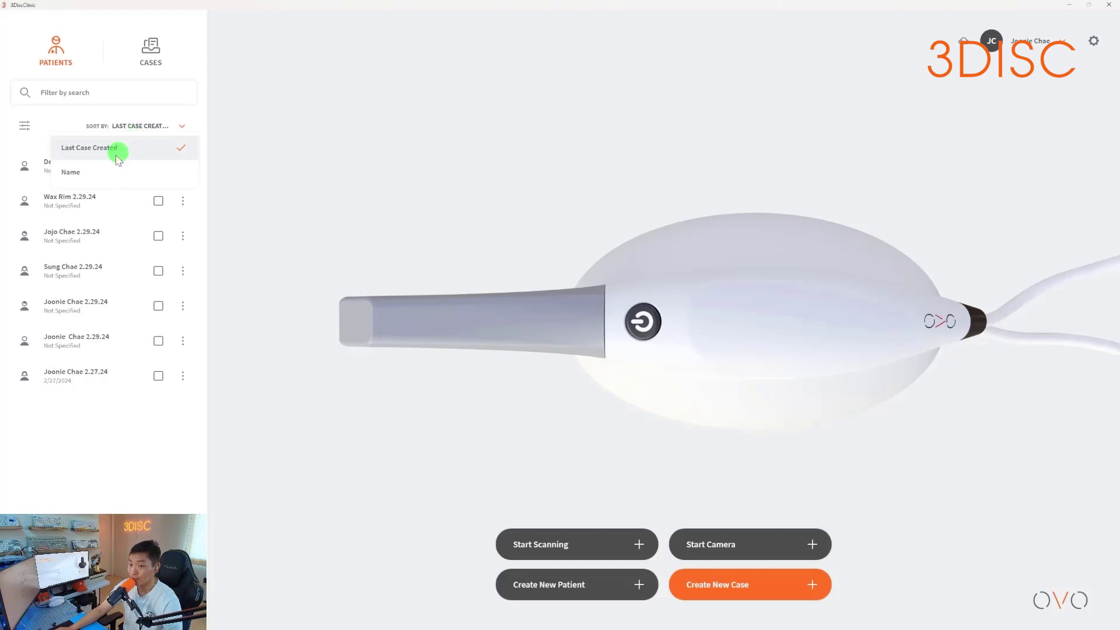
pyautogui.click(105, 172)
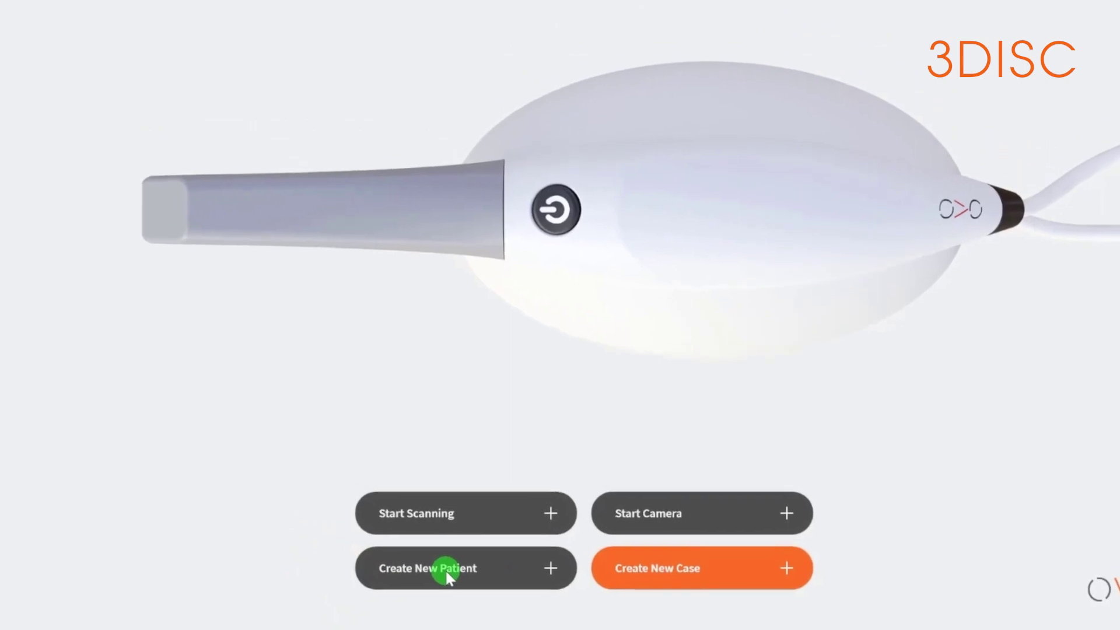
# - Create a male patient with name, email and birth date 05/05/1955, then add a case
pyautogui.click(415, 566)
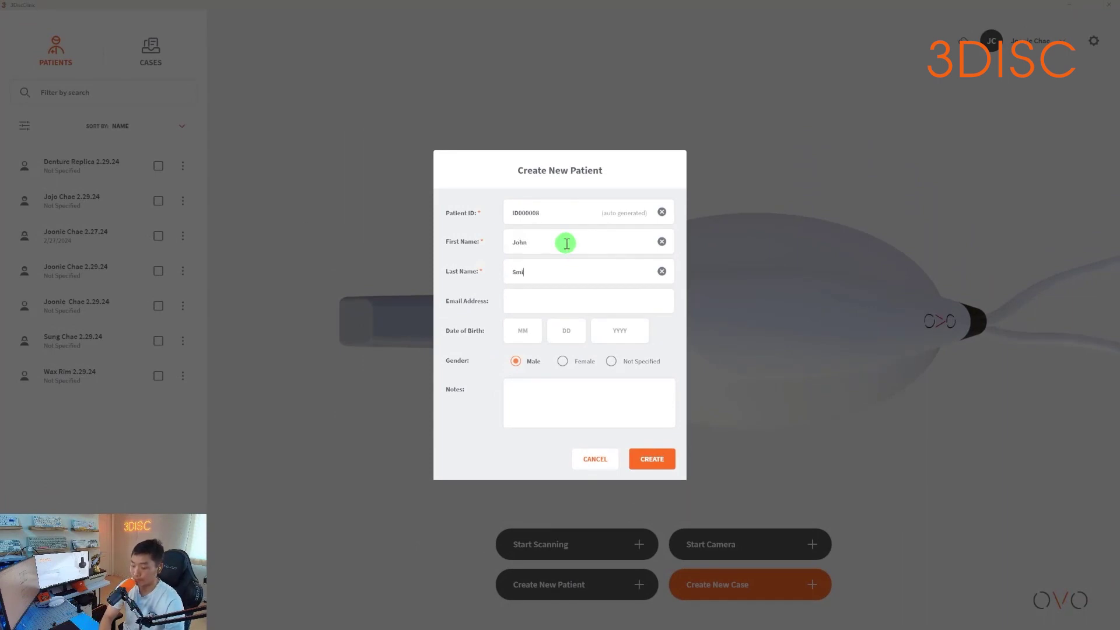
pyautogui.hotkey('ctrl', 'v')
pyautogui.click(522, 322)
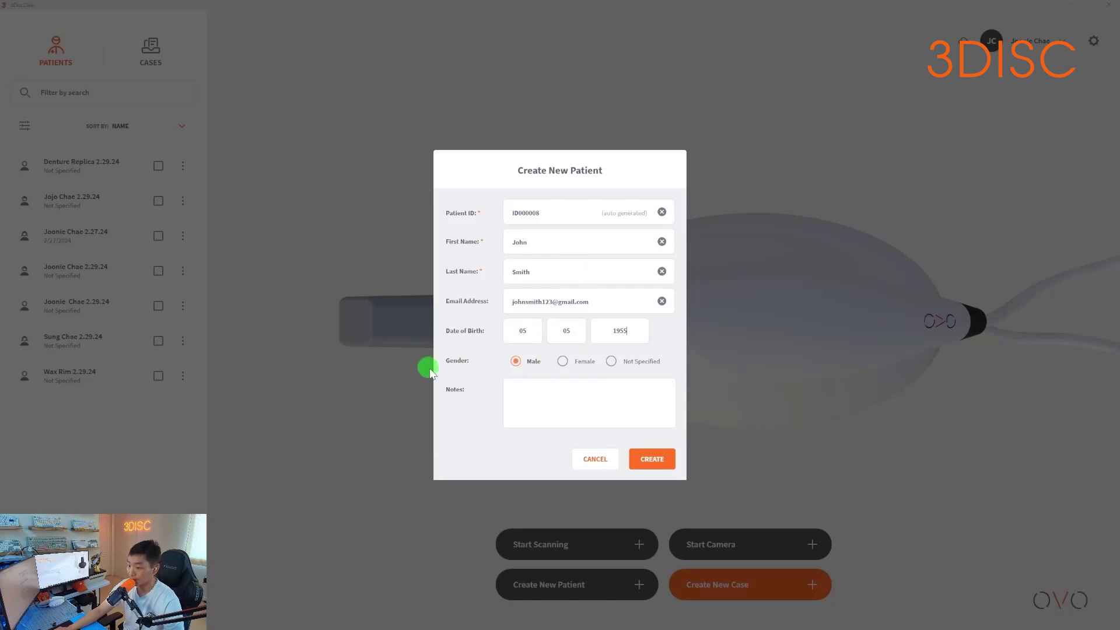
pyautogui.click(536, 397)
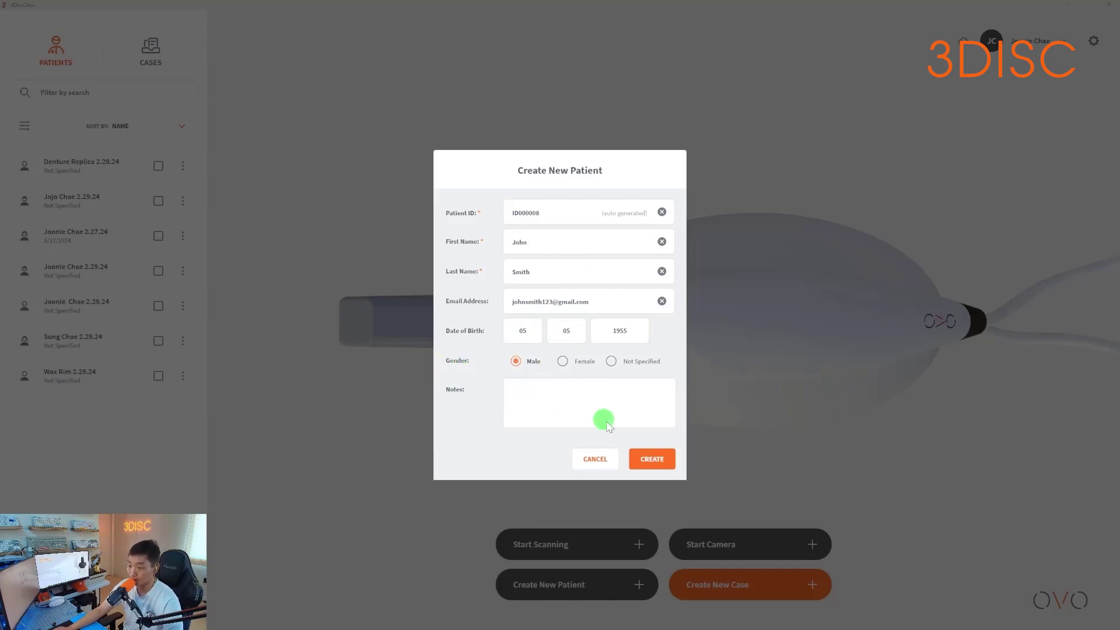
pyautogui.click(652, 459)
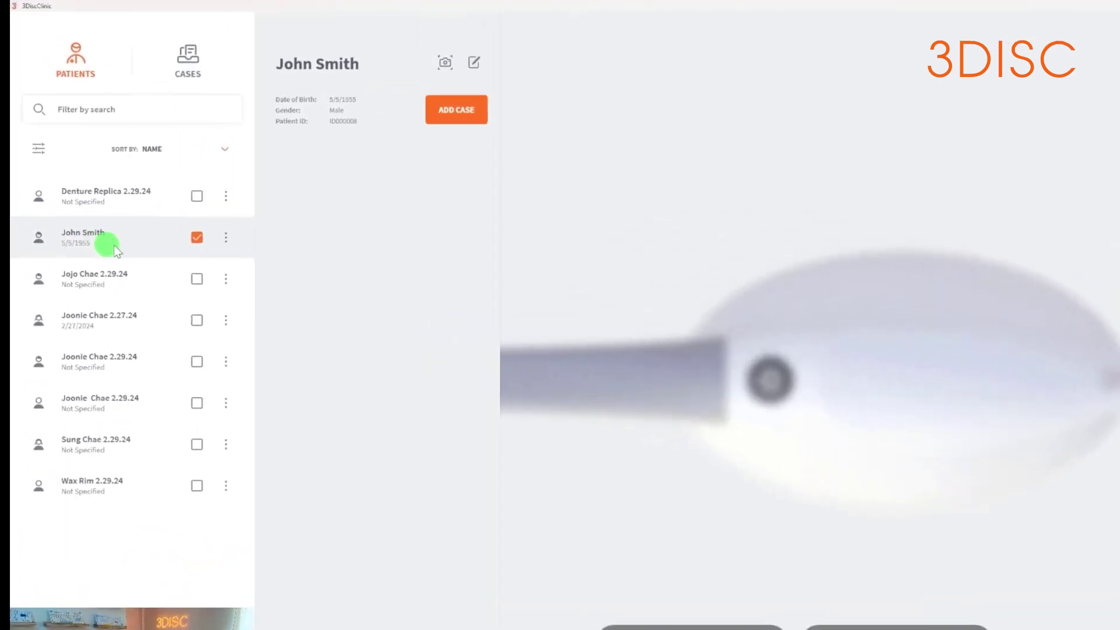
pyautogui.click(458, 116)
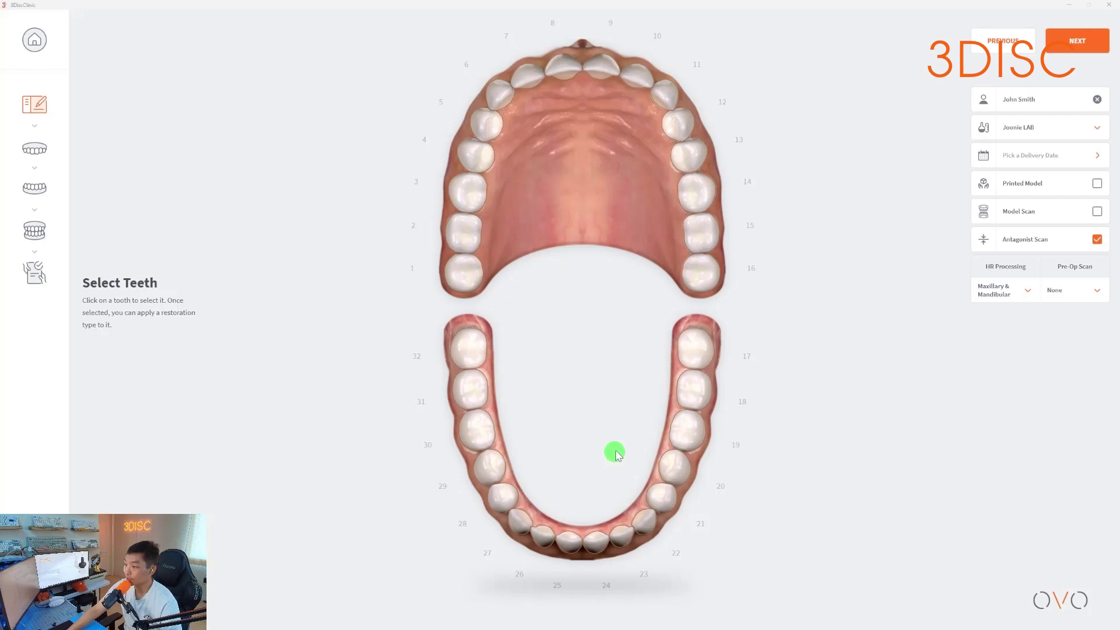
pyautogui.click(695, 189)
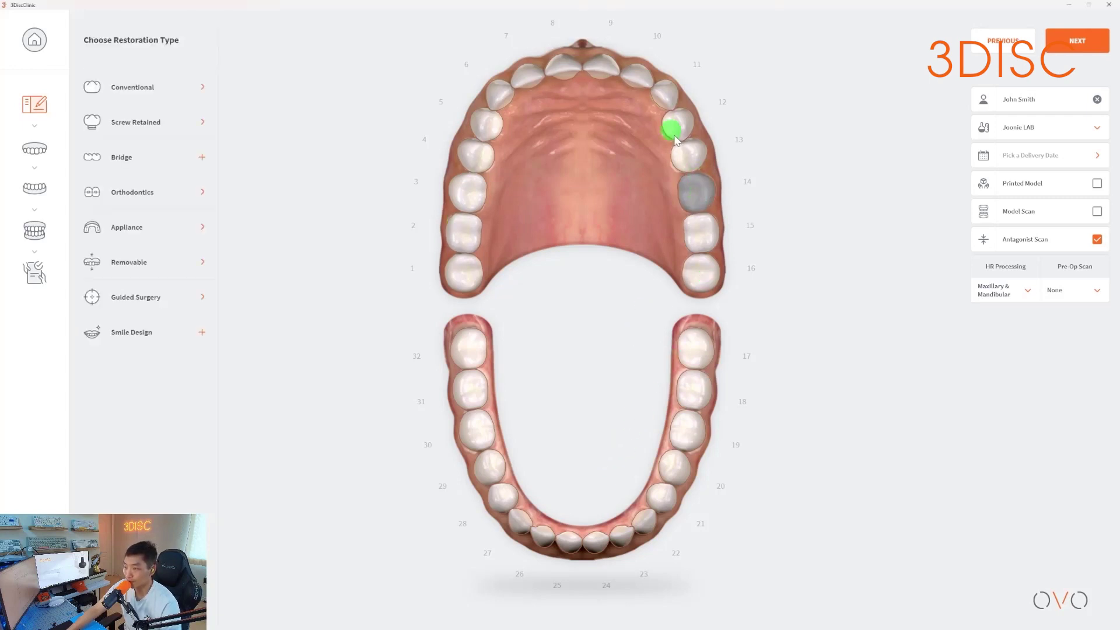
pyautogui.moveTo(701, 198); pyautogui.dragTo(702, 200)
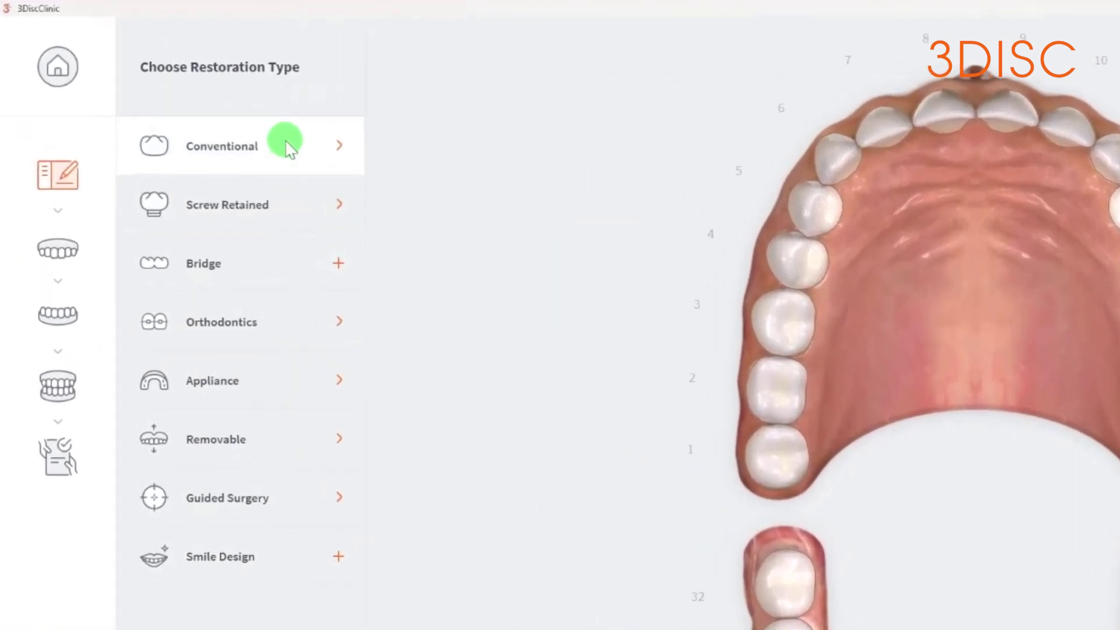
pyautogui.click(290, 149)
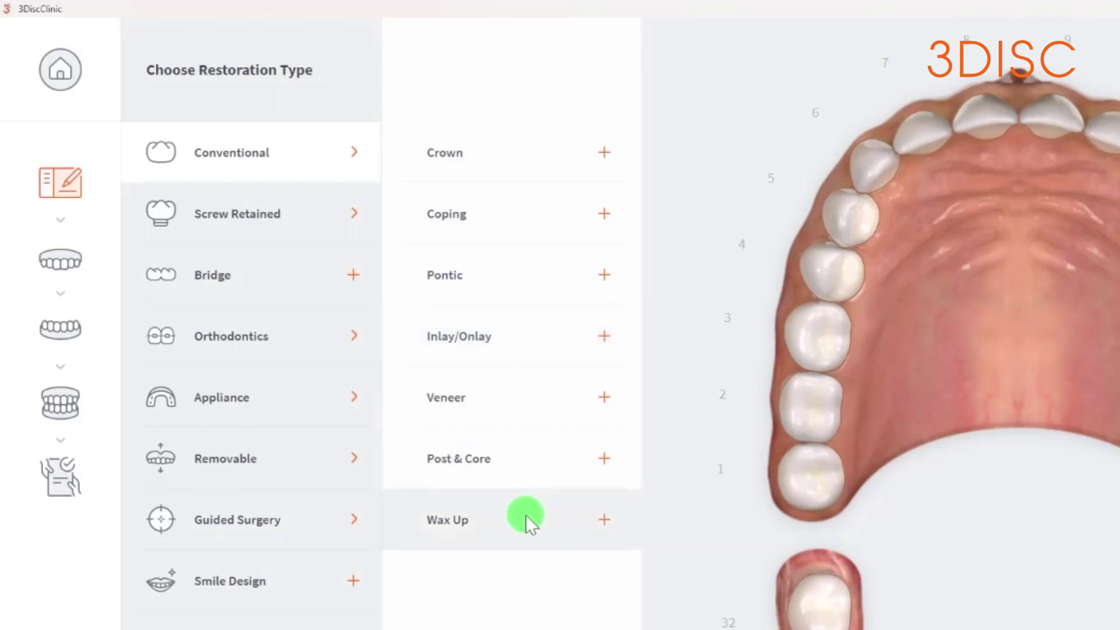
pyautogui.click(278, 218)
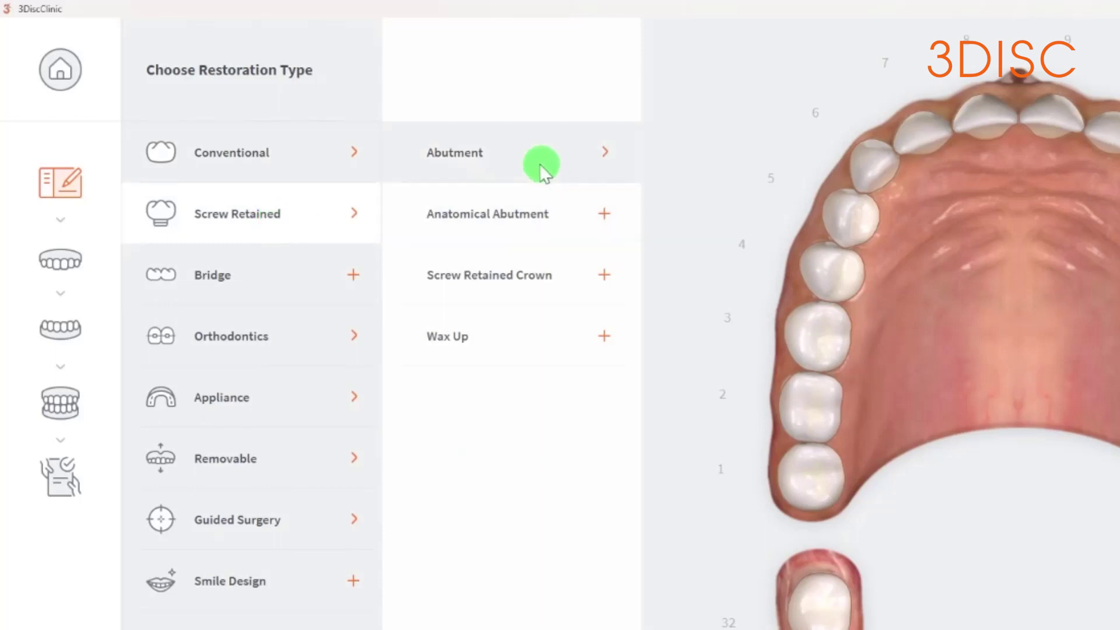
pyautogui.click(507, 158)
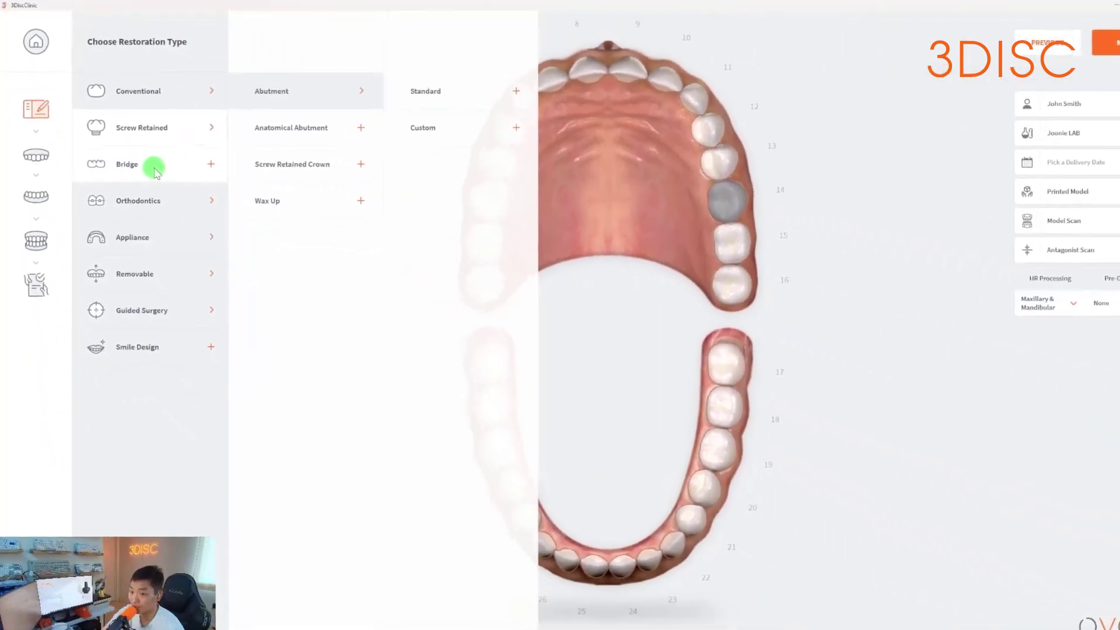
pyautogui.click(211, 175)
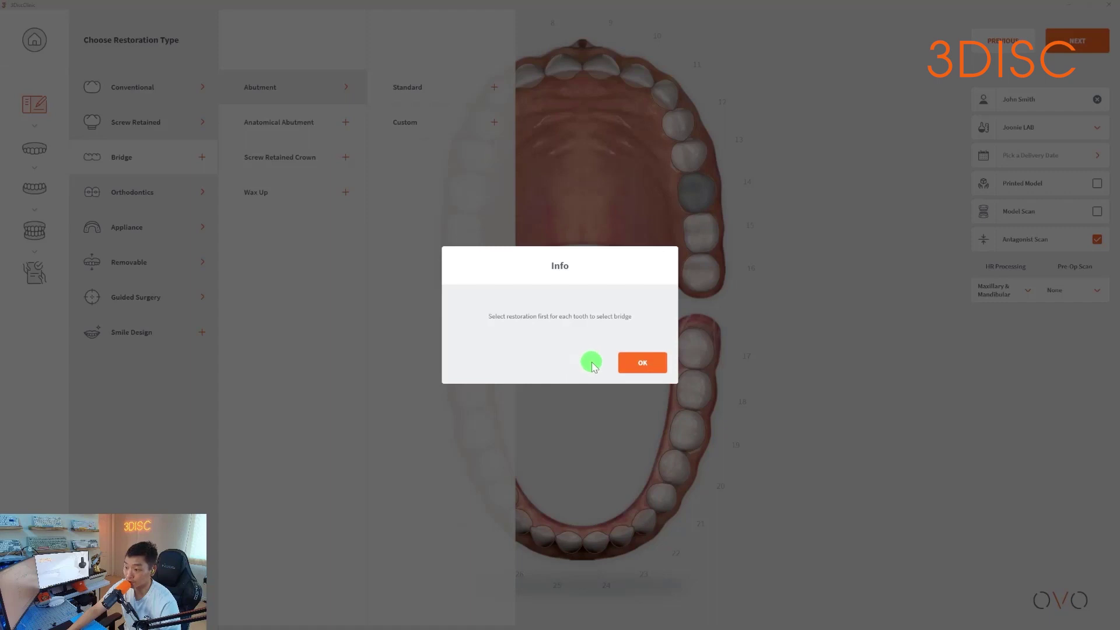
pyautogui.click(642, 362)
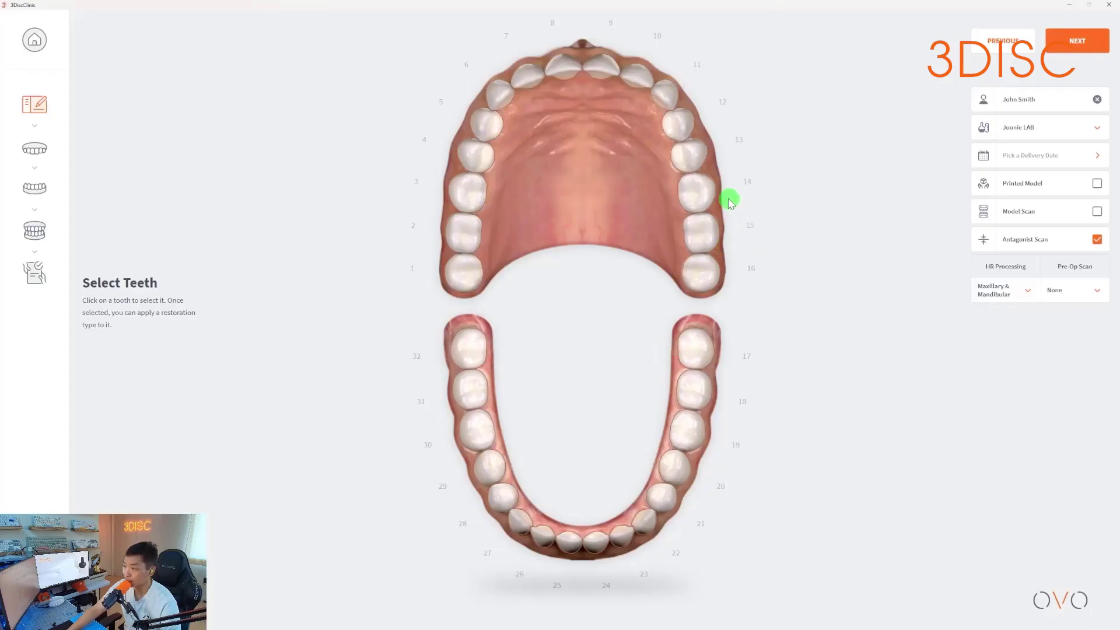
# - Assign conventional Zirconia crowns in shade A3 to selected teeth 13 and 15
pyautogui.click(693, 156)
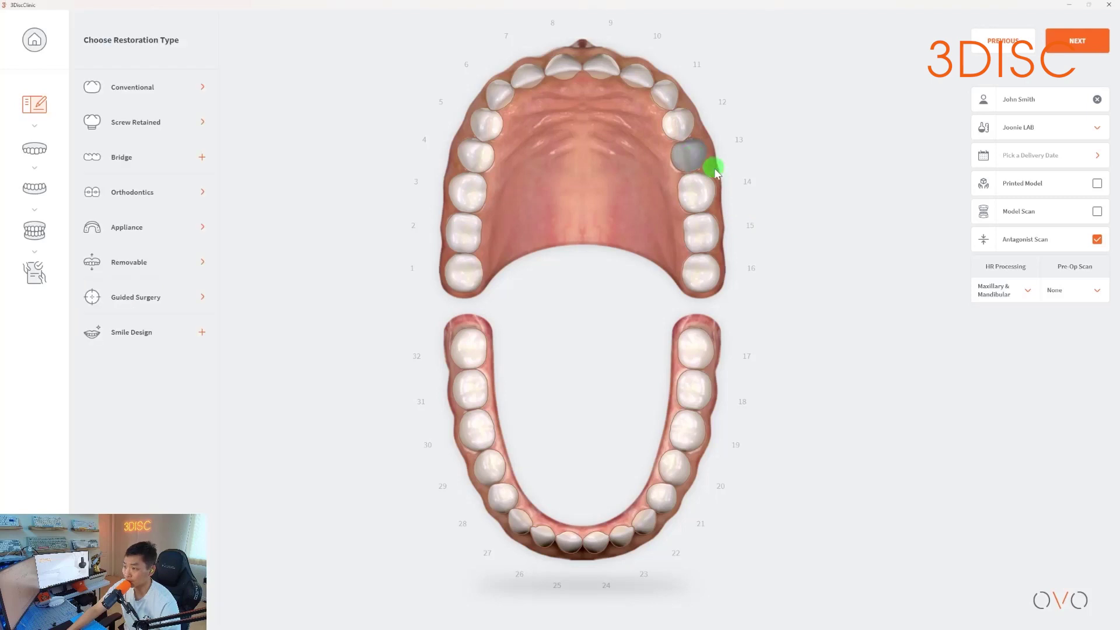
pyautogui.click(700, 232)
pyautogui.click(145, 87)
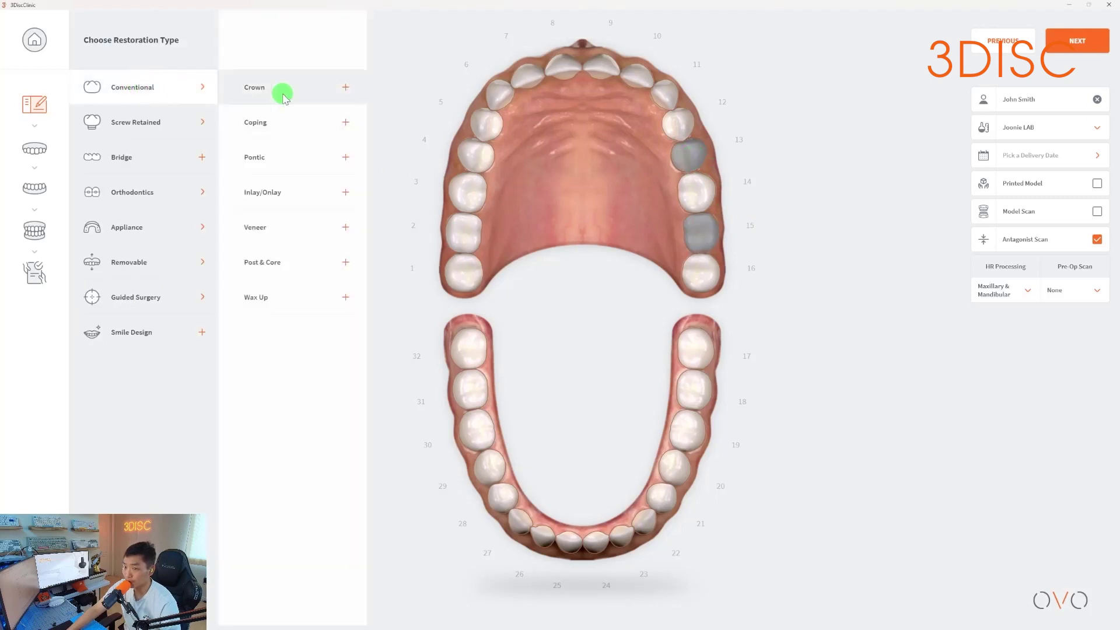
pyautogui.click(279, 89)
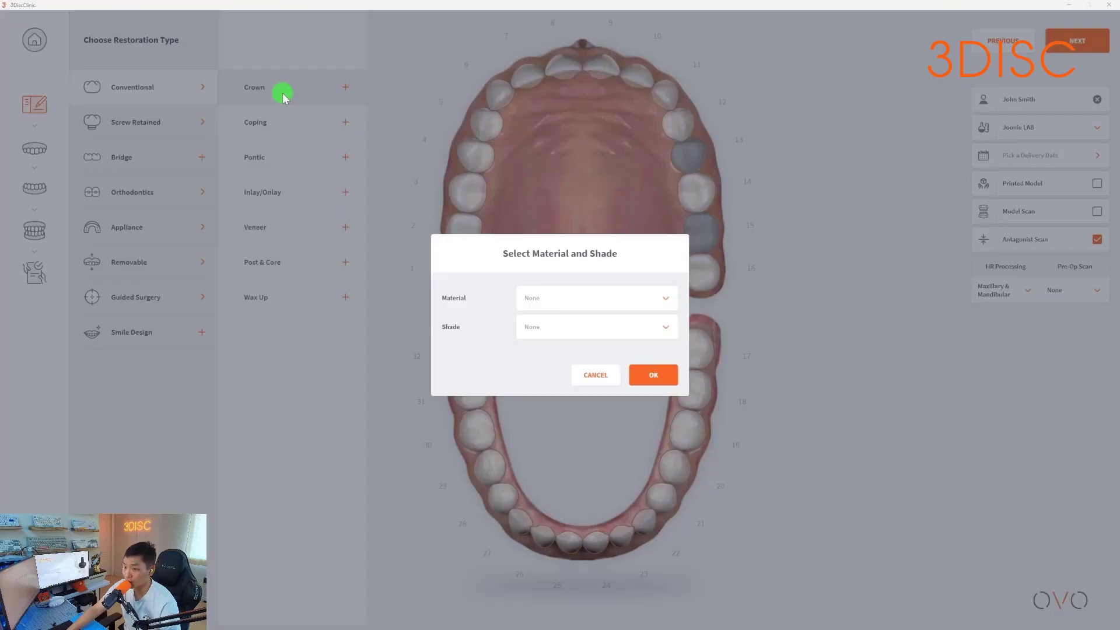
pyautogui.click(580, 299)
pyautogui.click(574, 352)
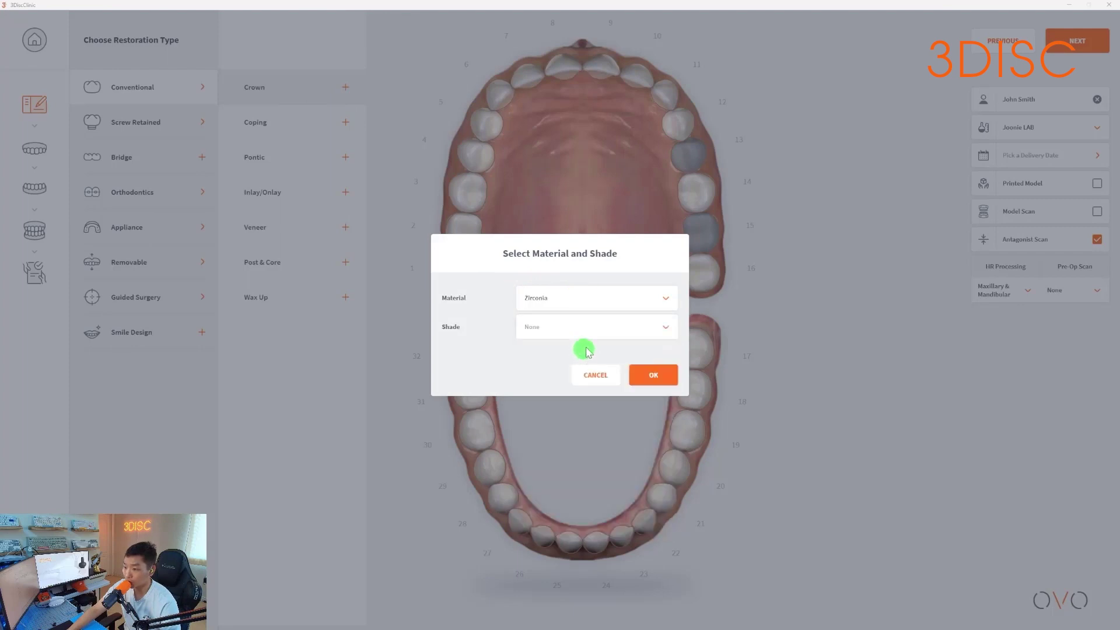
pyautogui.click(567, 327)
pyautogui.click(570, 404)
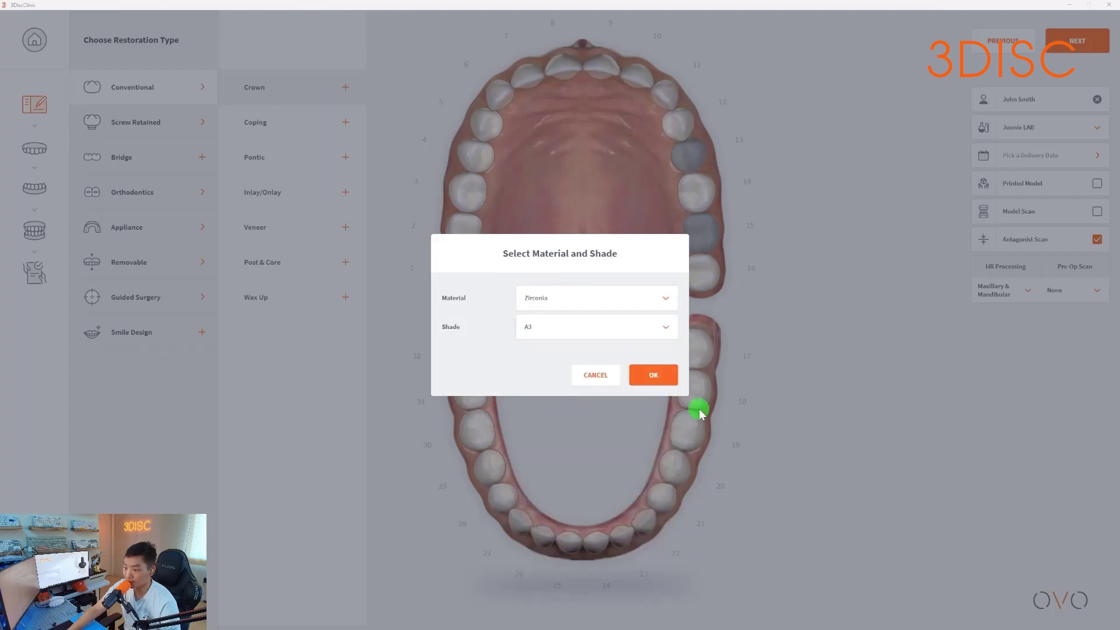
pyautogui.click(647, 375)
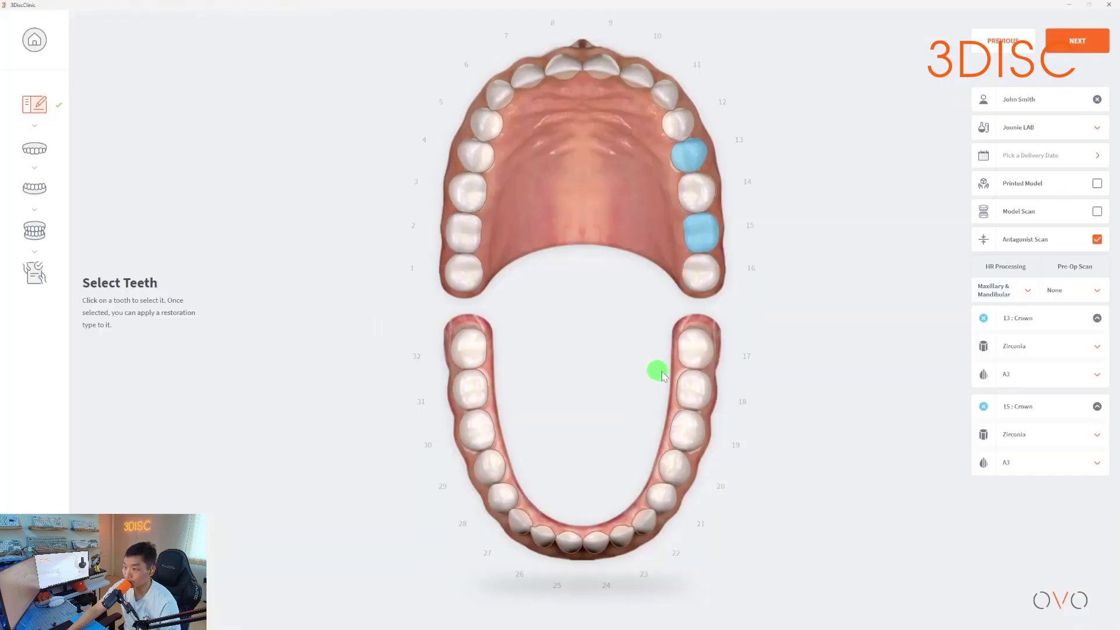
pyautogui.click(694, 186)
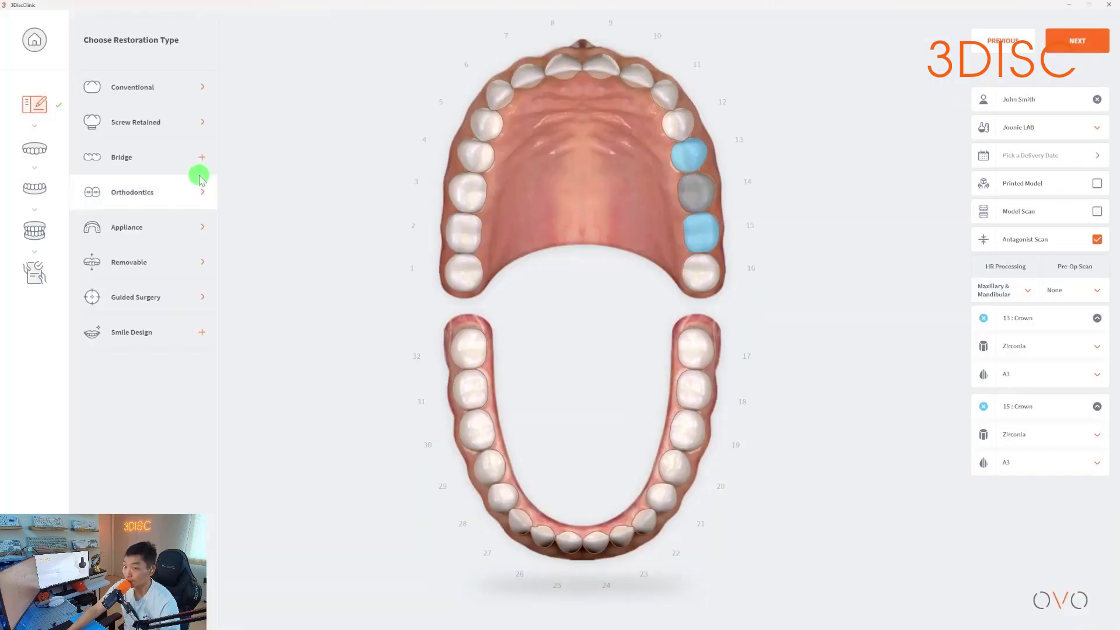
# - Make tooth 14 a conventional pontic and join teeth 13–15 into a bridge
pyautogui.click(156, 88)
pyautogui.click(268, 154)
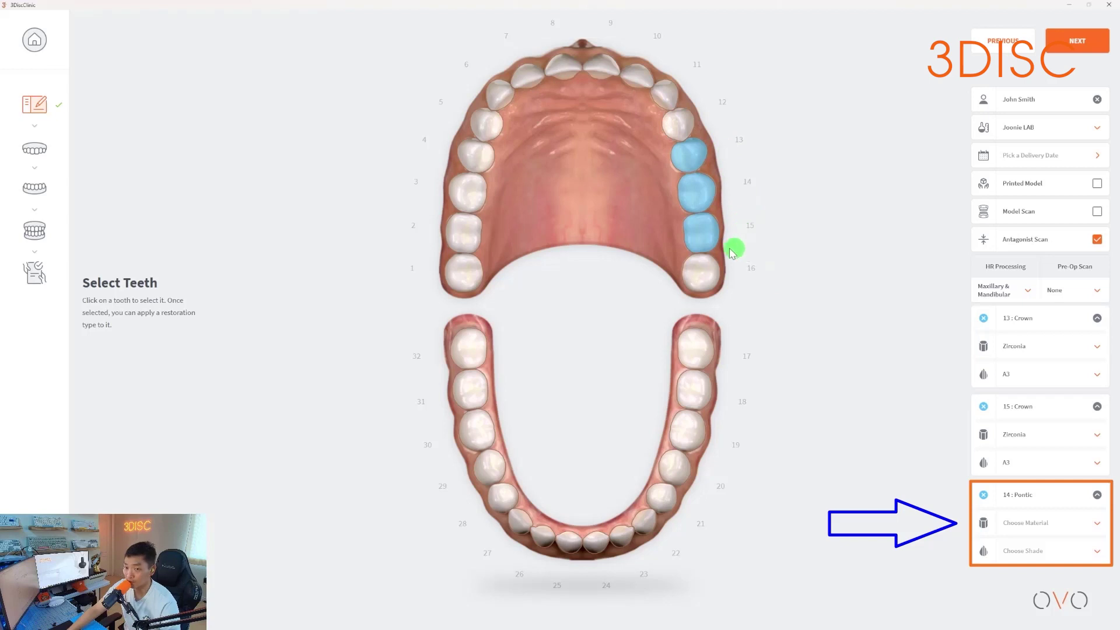
pyautogui.click(688, 157)
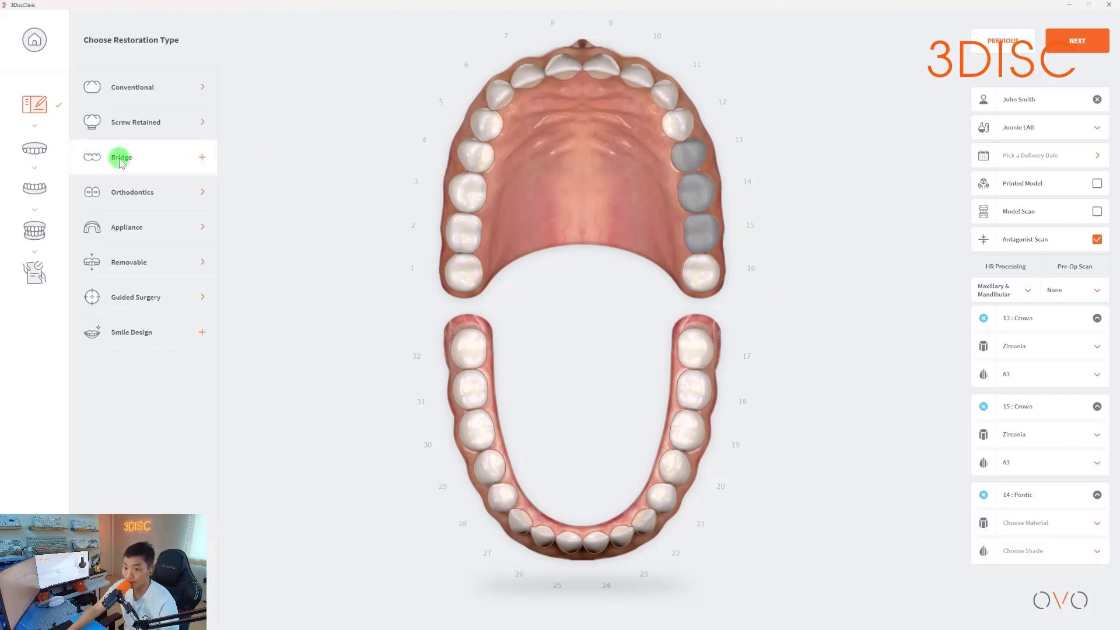
pyautogui.click(143, 162)
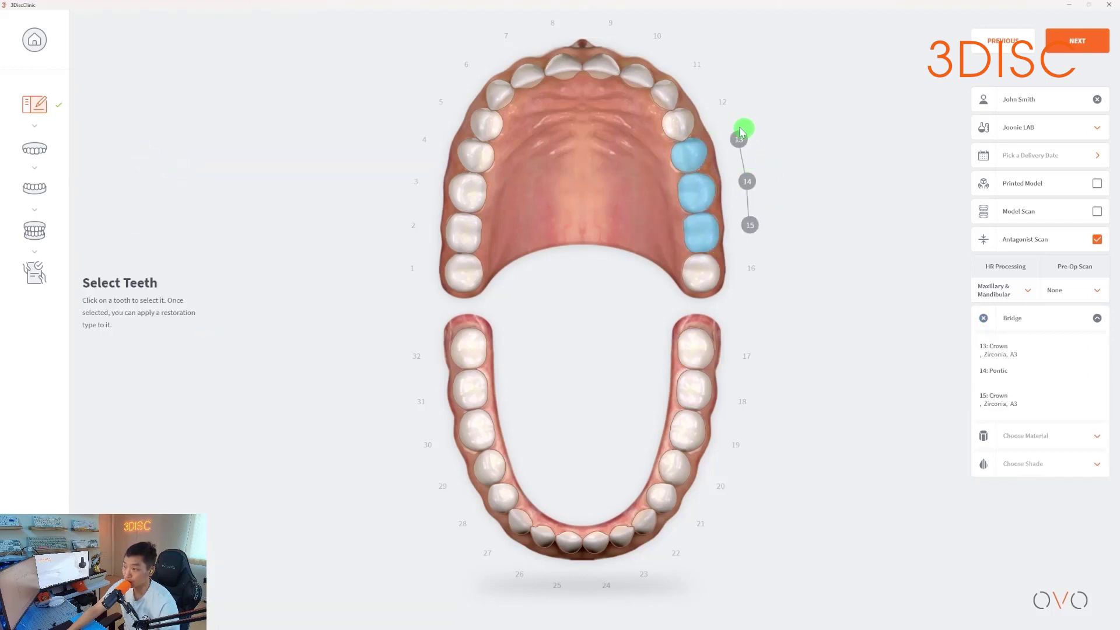
# - Remove the restorations from teeth 13, 14 and 15, then show Orthodontics options for tooth 14
pyautogui.click(700, 166)
pyautogui.click(709, 169)
pyautogui.press('Return')
pyautogui.click(685, 185)
pyautogui.click(694, 189)
pyautogui.click(707, 229)
pyautogui.click(712, 234)
pyautogui.click(694, 189)
pyautogui.click(145, 197)
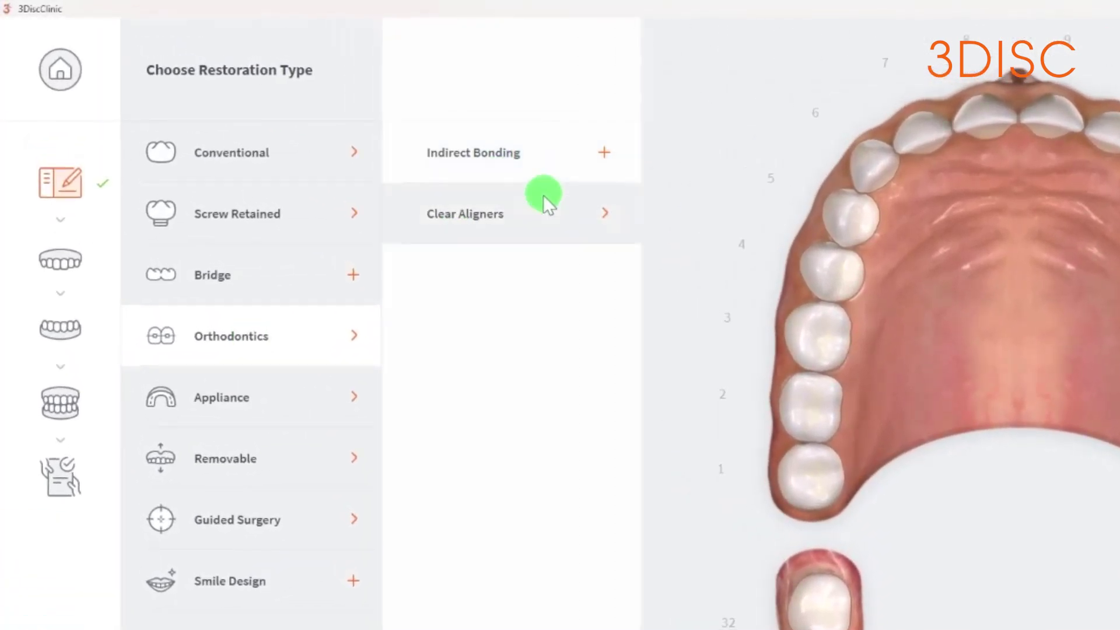
# - Browse the Clear Aligners, Appliance, Removable and Guided Surgery options for tooth 14
pyautogui.click(544, 216)
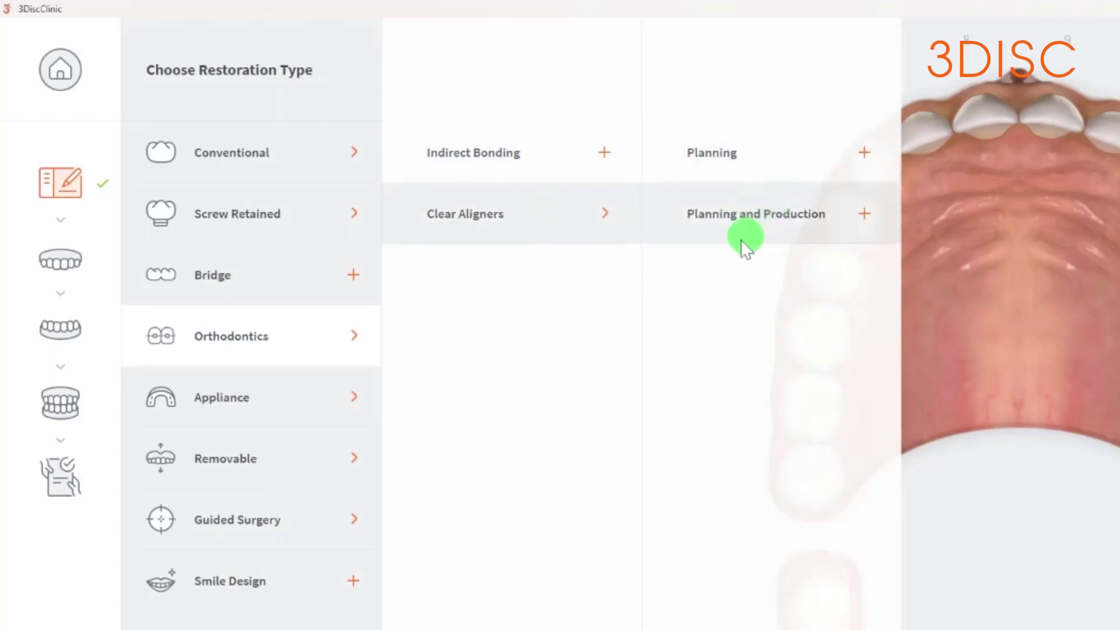
pyautogui.click(265, 397)
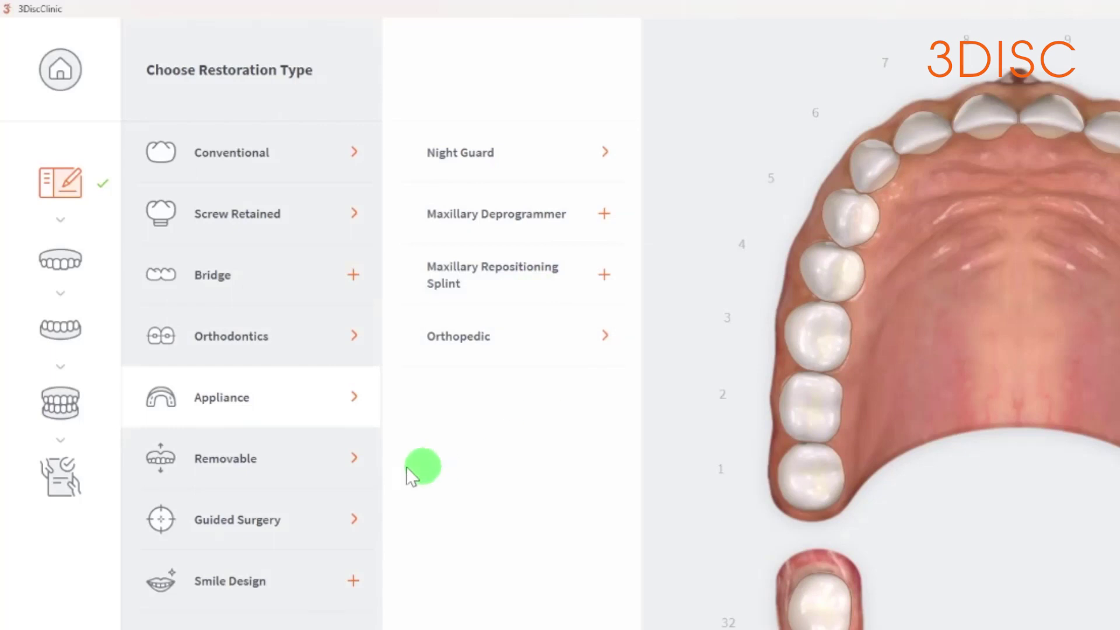
pyautogui.click(264, 456)
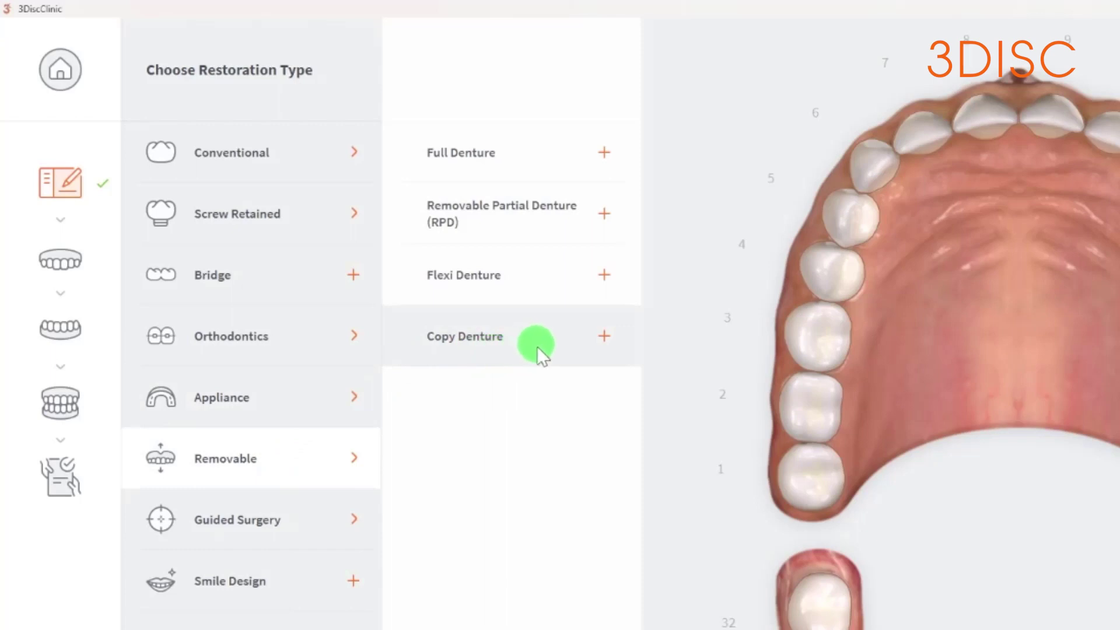
pyautogui.click(298, 528)
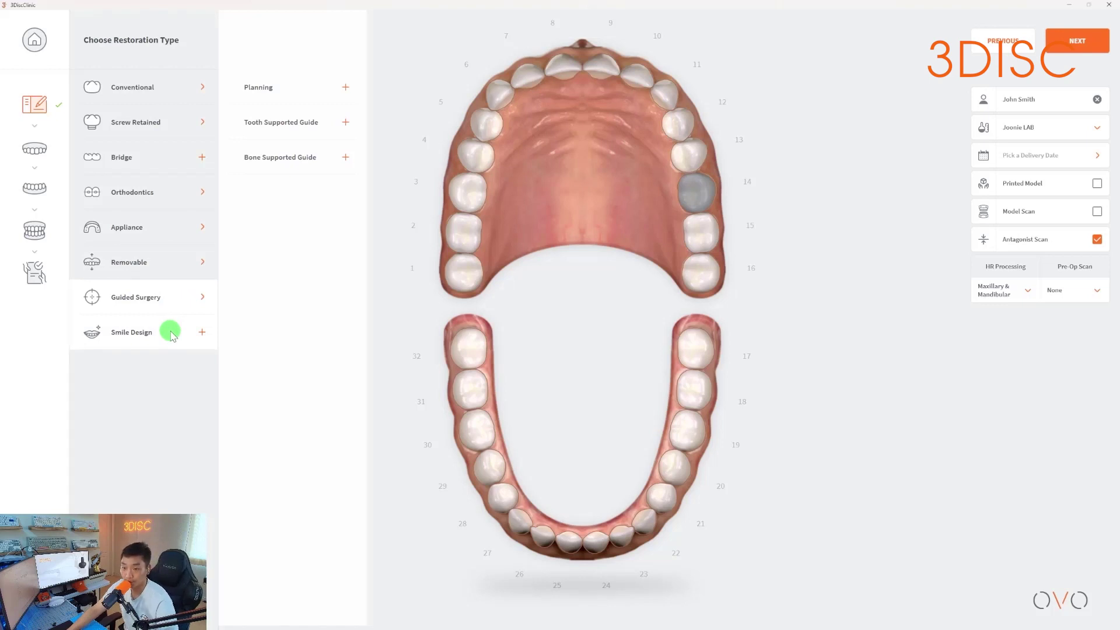
# - Assign the lab, set the delivery date to 30 March 2024, and tick Printed Model
pyautogui.click(562, 369)
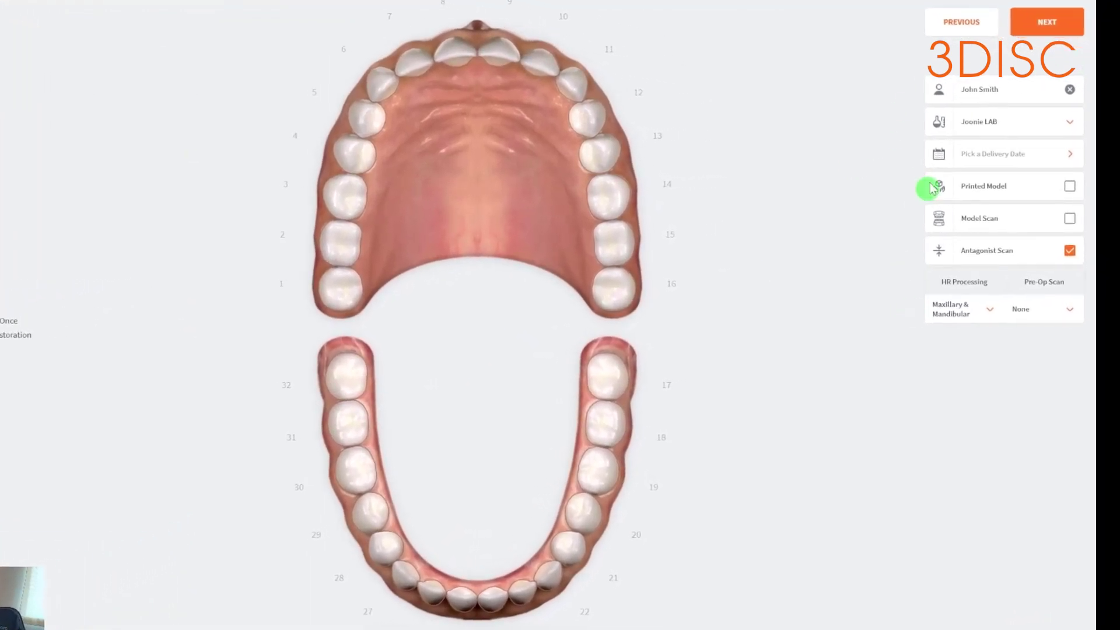
pyautogui.click(1007, 90)
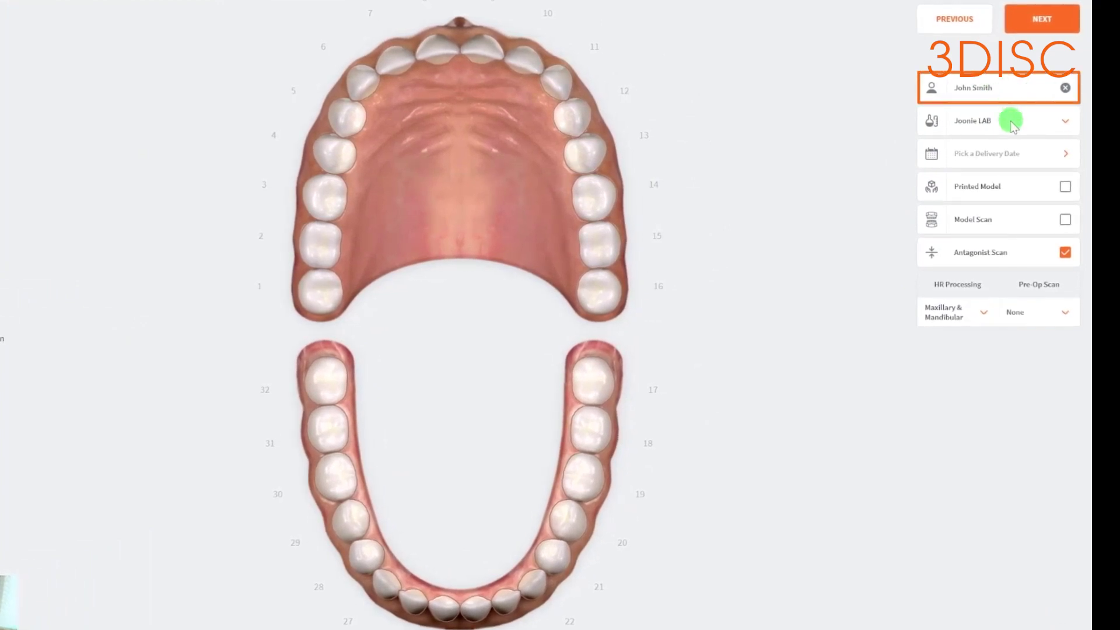
pyautogui.click(1012, 123)
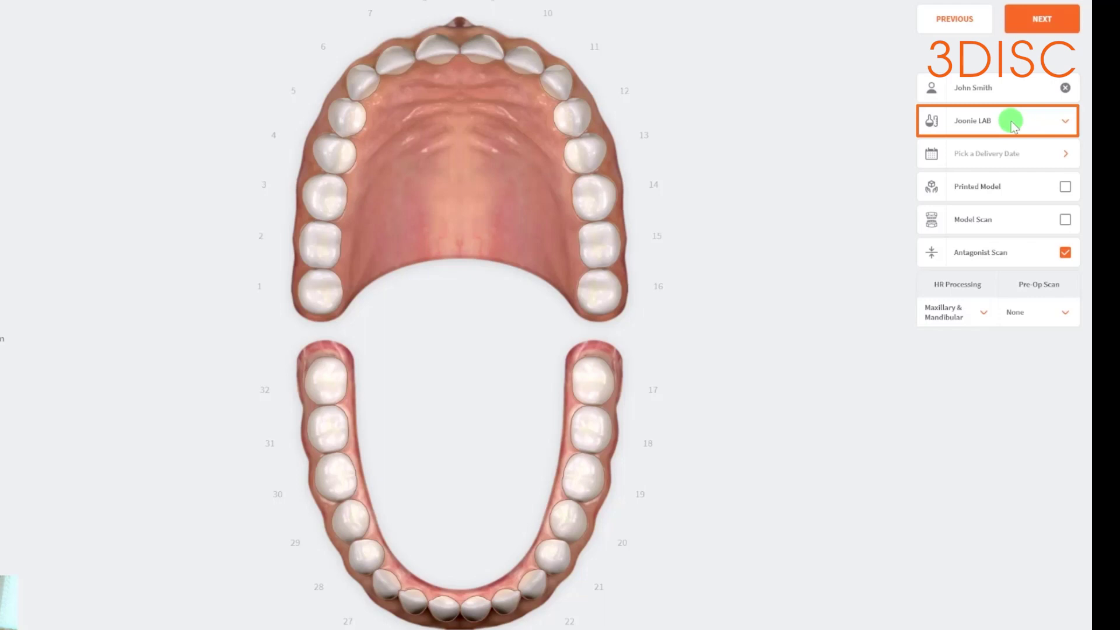
pyautogui.click(1014, 152)
pyautogui.click(1007, 390)
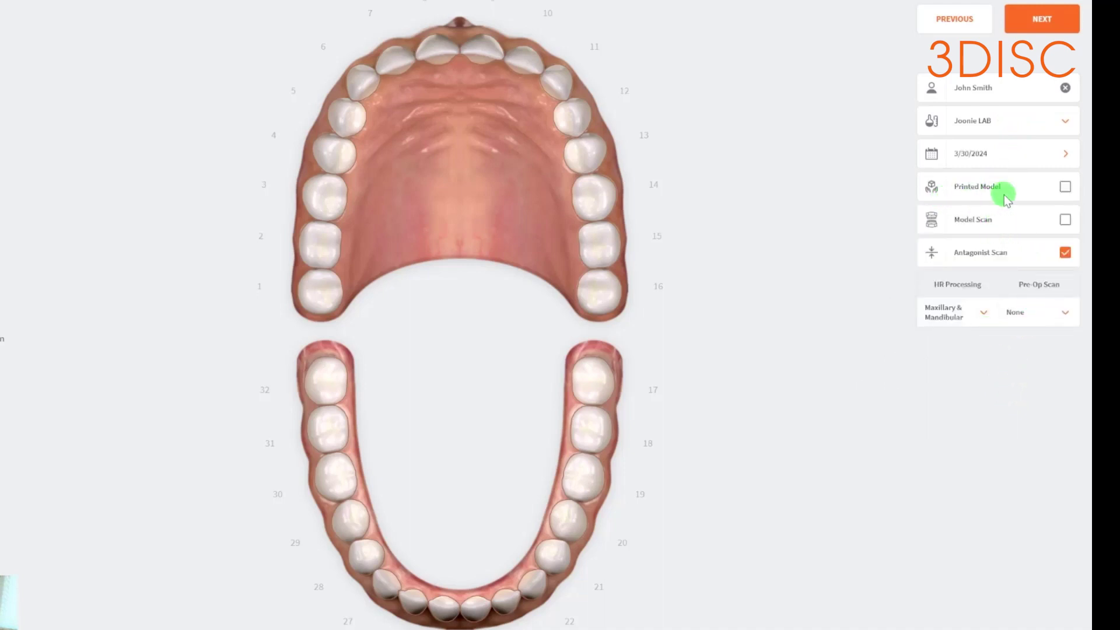
pyautogui.click(1065, 187)
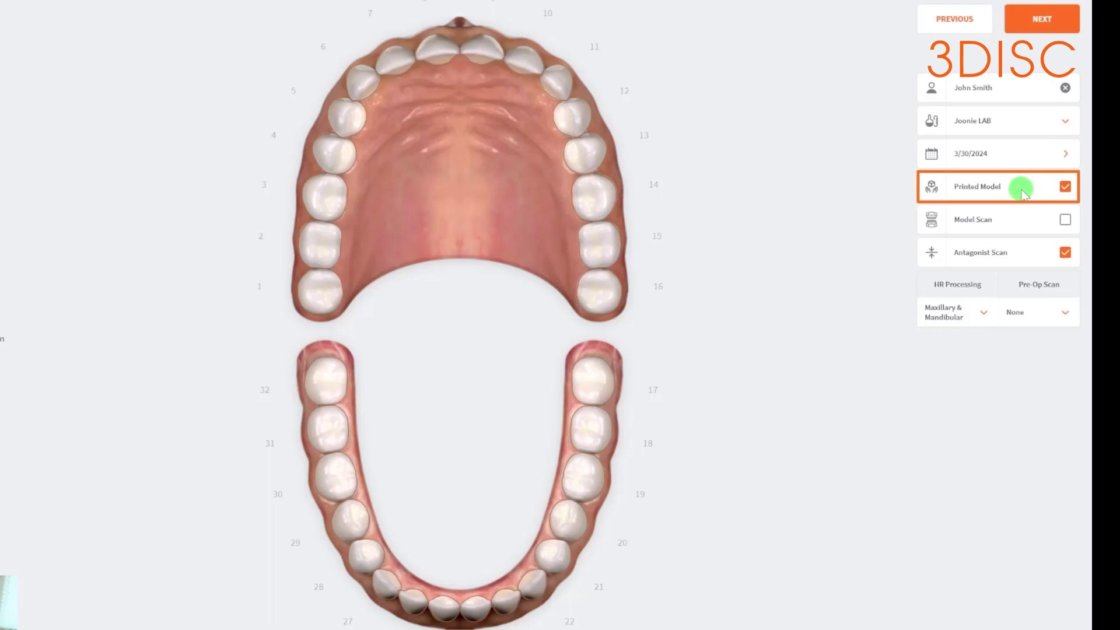
# - Untick Printed Model and Model Scan so only Antagonist Scan remains ticked
pyautogui.click(1062, 219)
pyautogui.click(1066, 186)
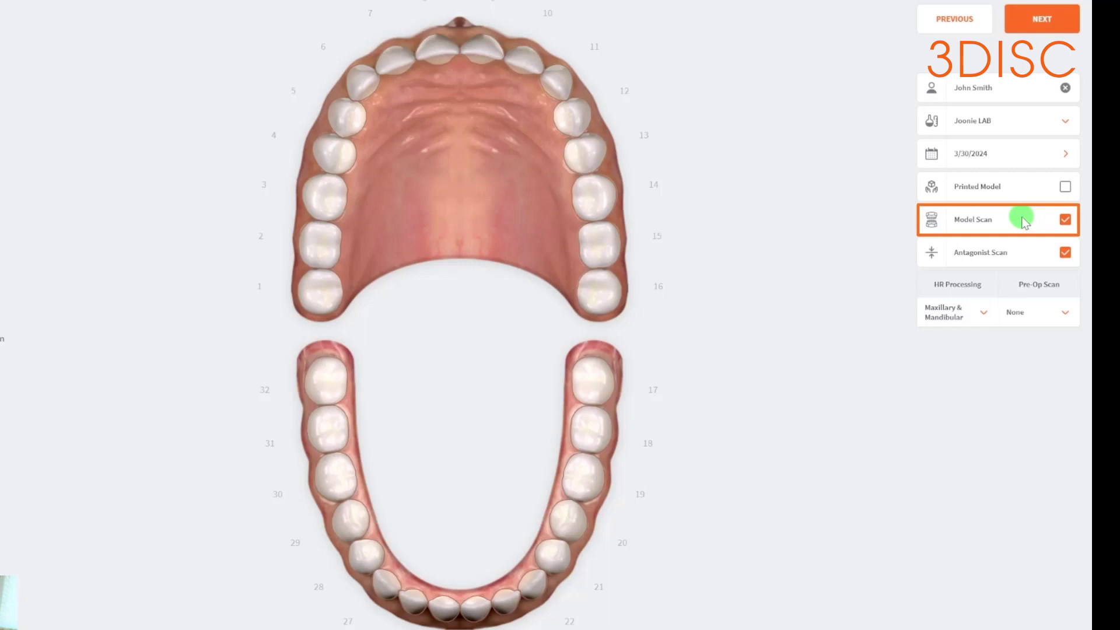
pyautogui.click(1064, 219)
pyautogui.click(1064, 252)
pyautogui.click(1064, 252)
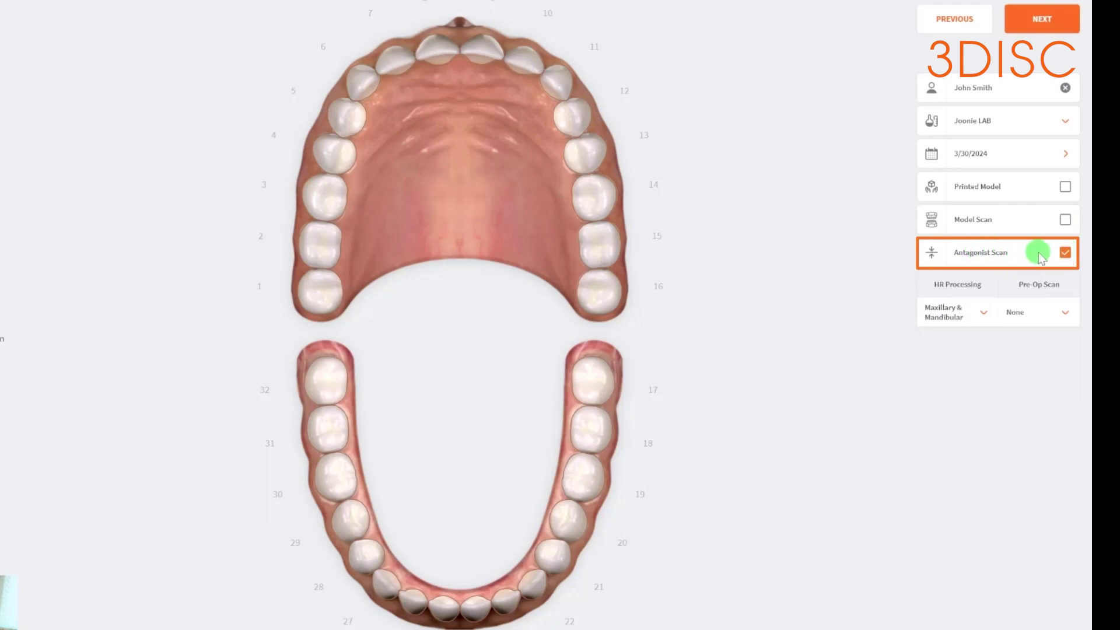
pyautogui.click(1064, 252)
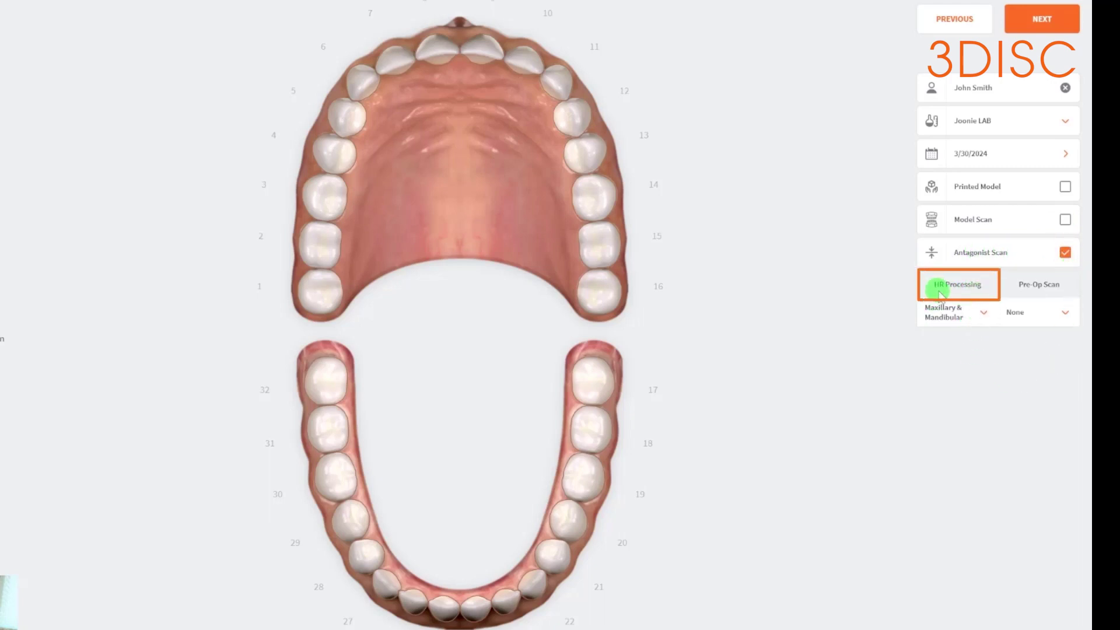
# - Set HR Processing to Maxillary & Mandibular and Pre-Op Scan to Maxillary
pyautogui.click(984, 318)
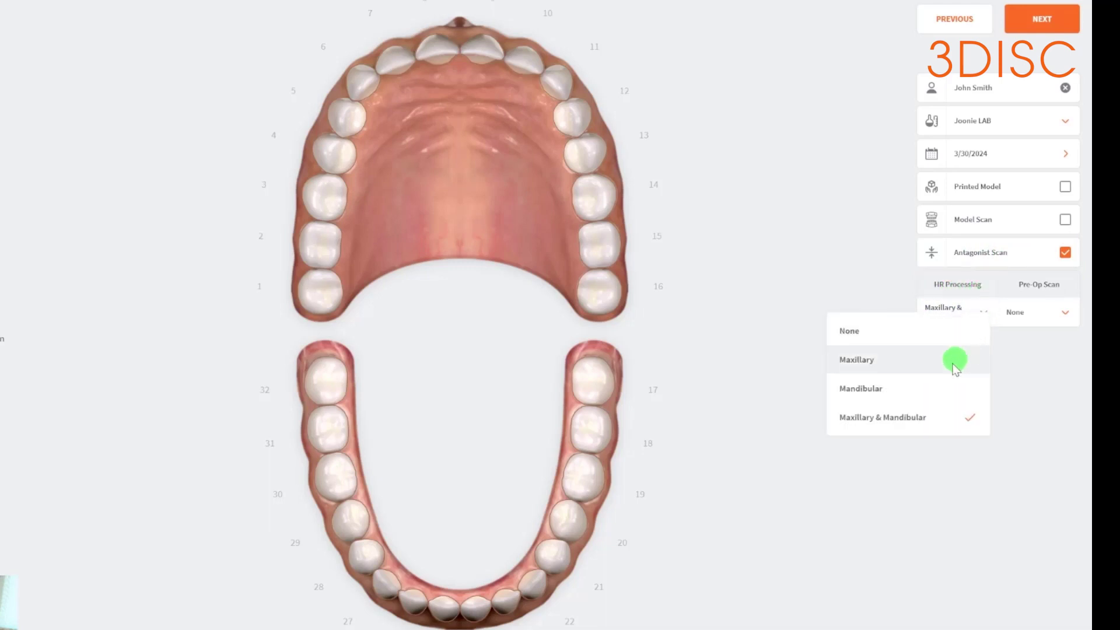
pyautogui.click(923, 418)
pyautogui.click(984, 318)
pyautogui.click(932, 328)
pyautogui.click(983, 313)
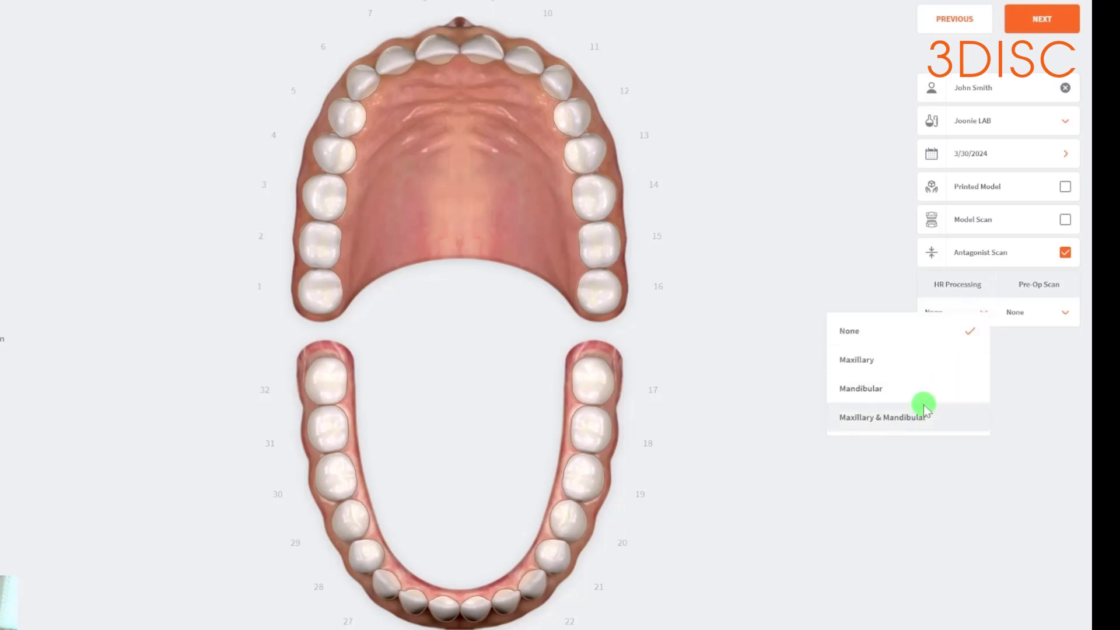
pyautogui.click(923, 412)
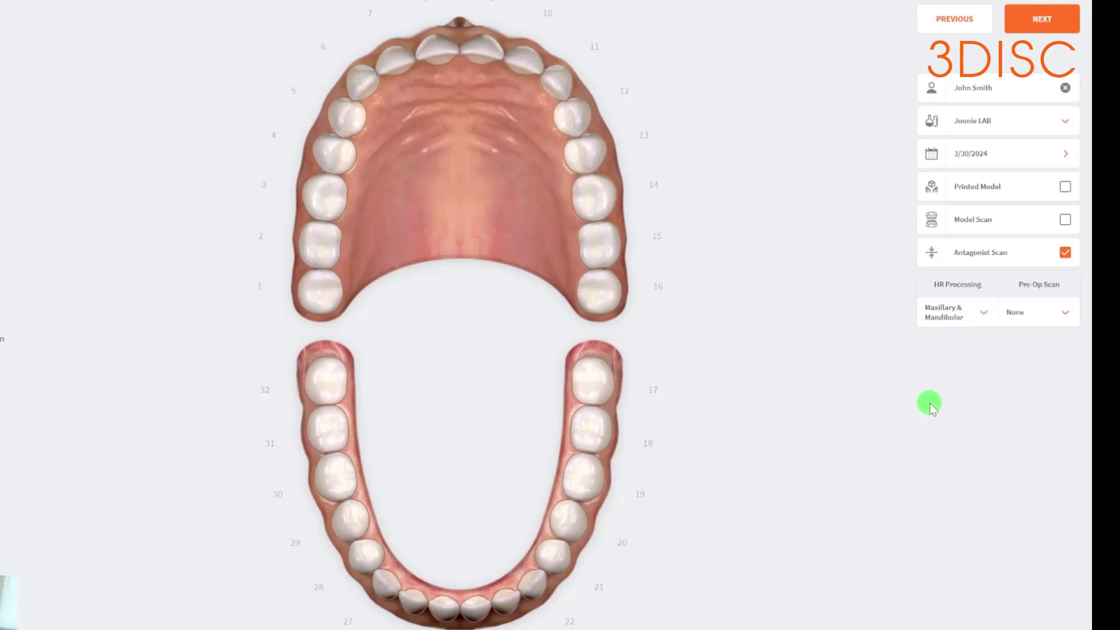
pyautogui.click(1033, 315)
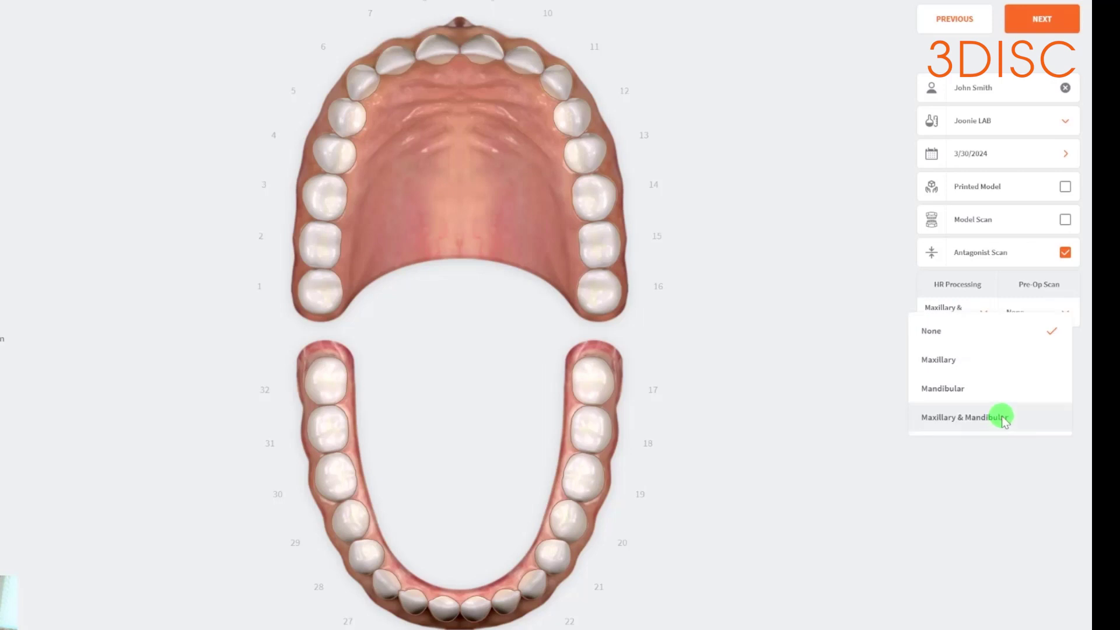
pyautogui.click(1006, 362)
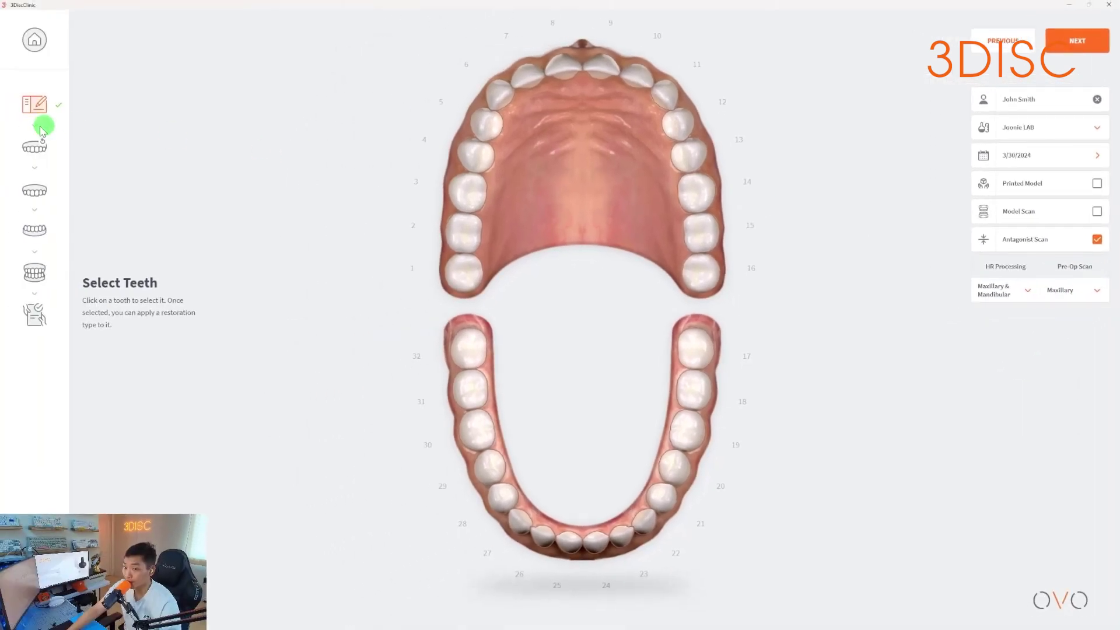
pyautogui.click(35, 146)
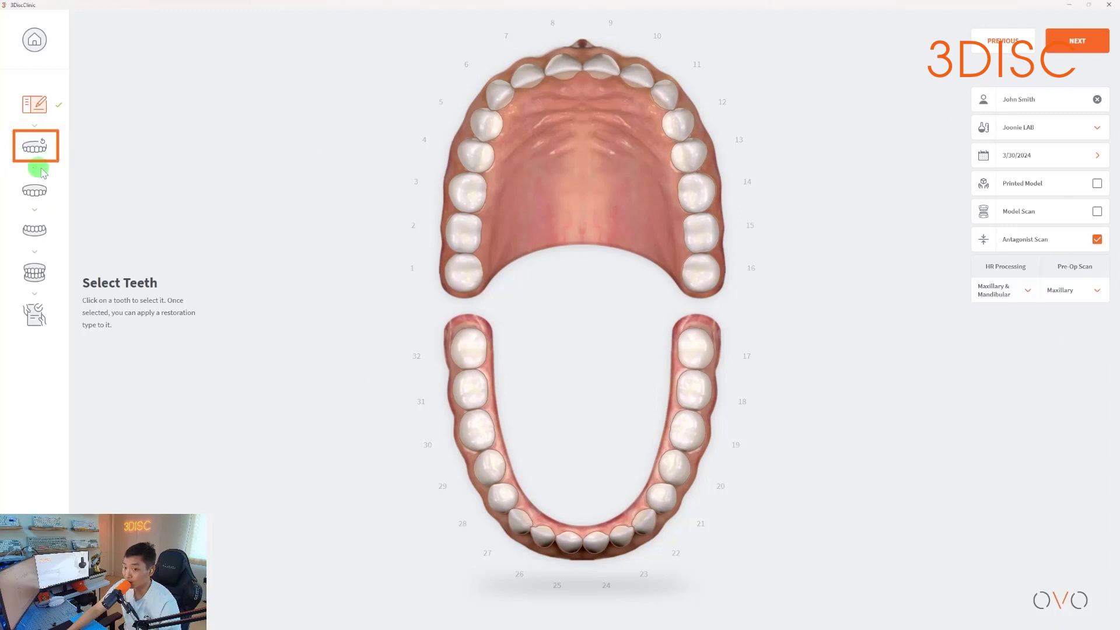